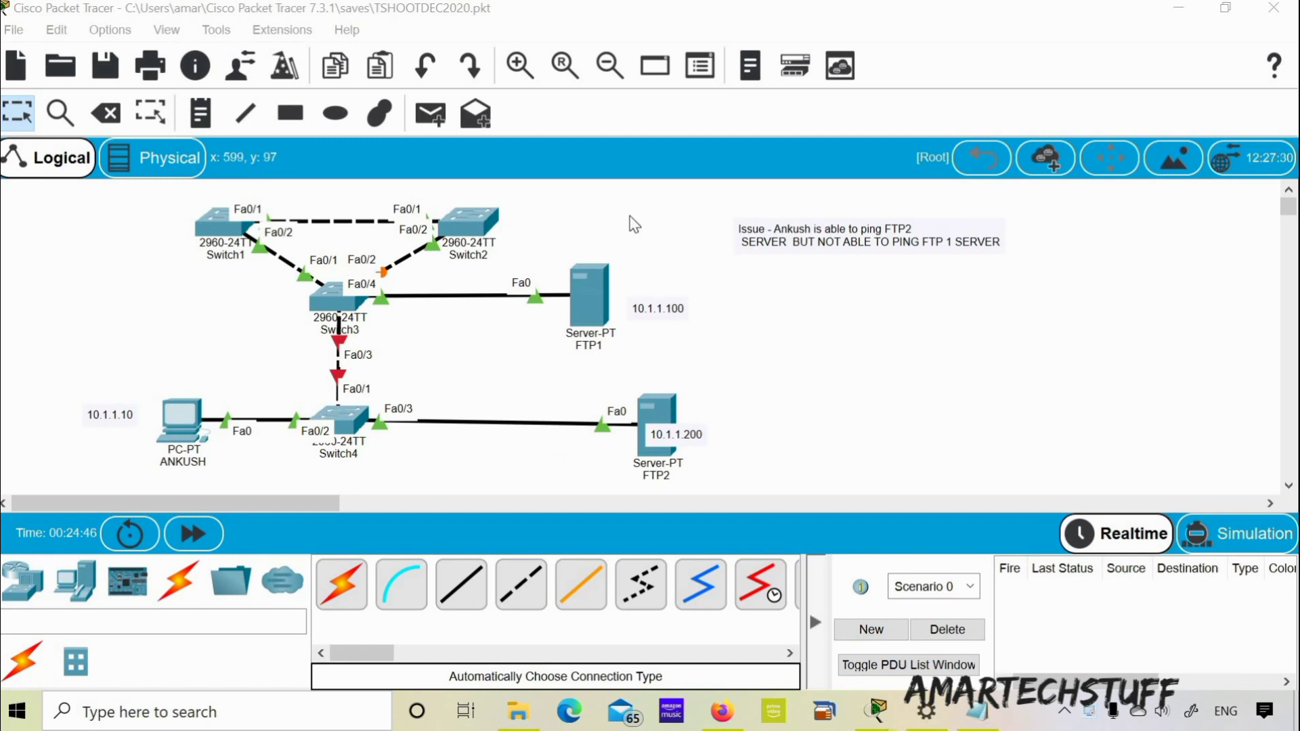
- Select all the text of the note saying Ankush can ping FTP2 but not FTP1
{"action": "double_click", "coordinate": [855, 235]}
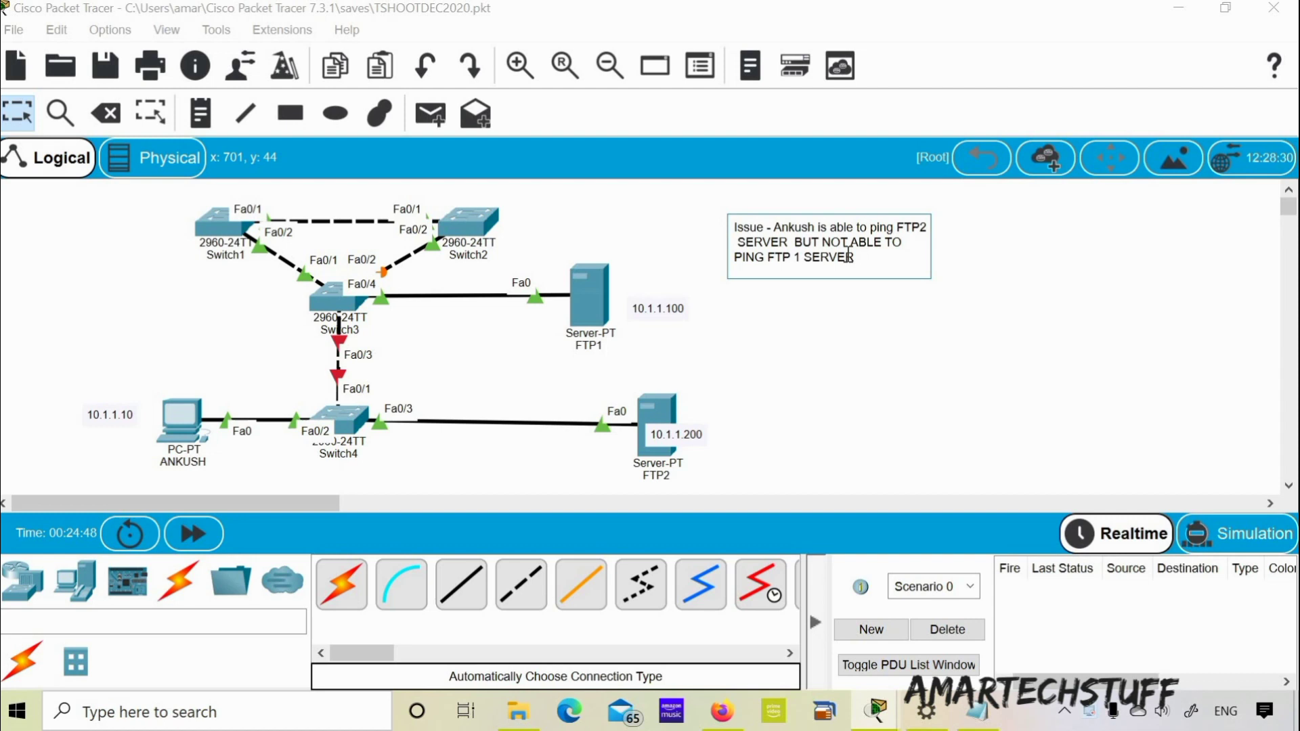
{"action": "key", "text": "ctrl+a"}
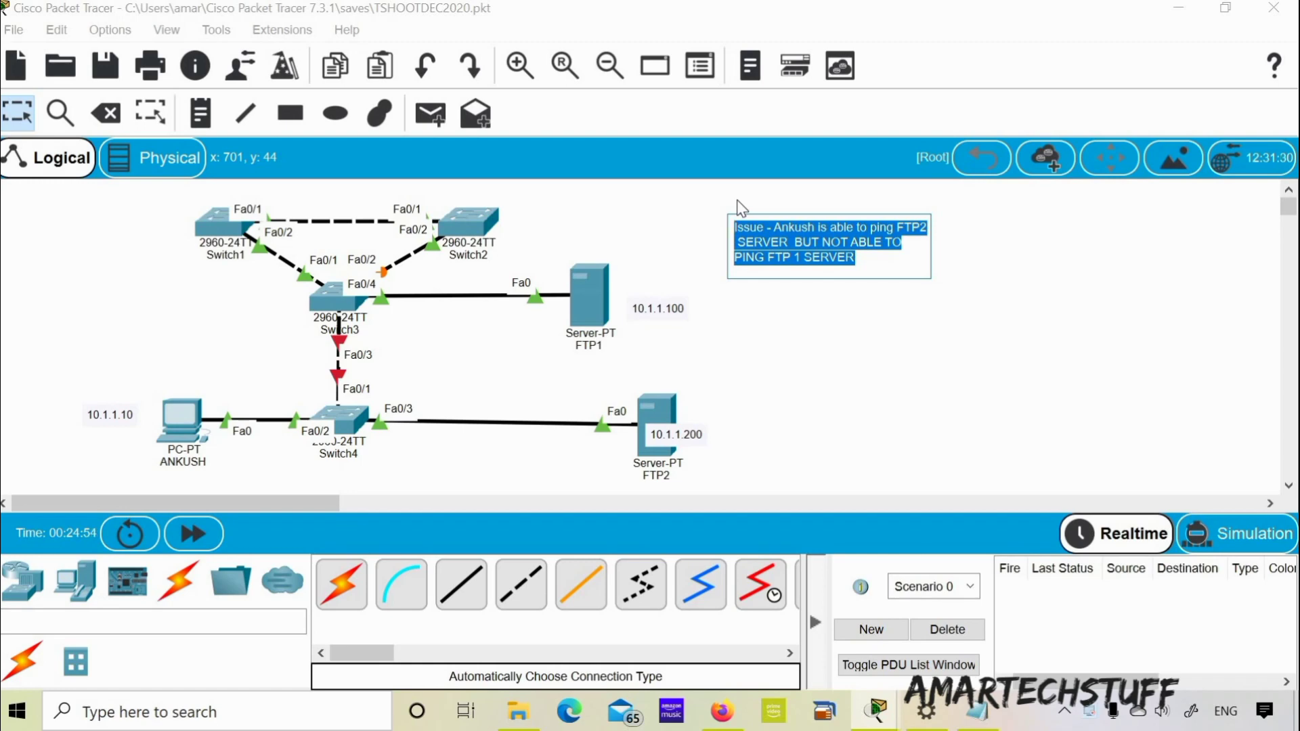
- Open PC ANKUSH's command prompt alongside the network topology
{"action": "left_click", "coordinate": [791, 356]}
{"action": "left_click", "coordinate": [173, 412]}
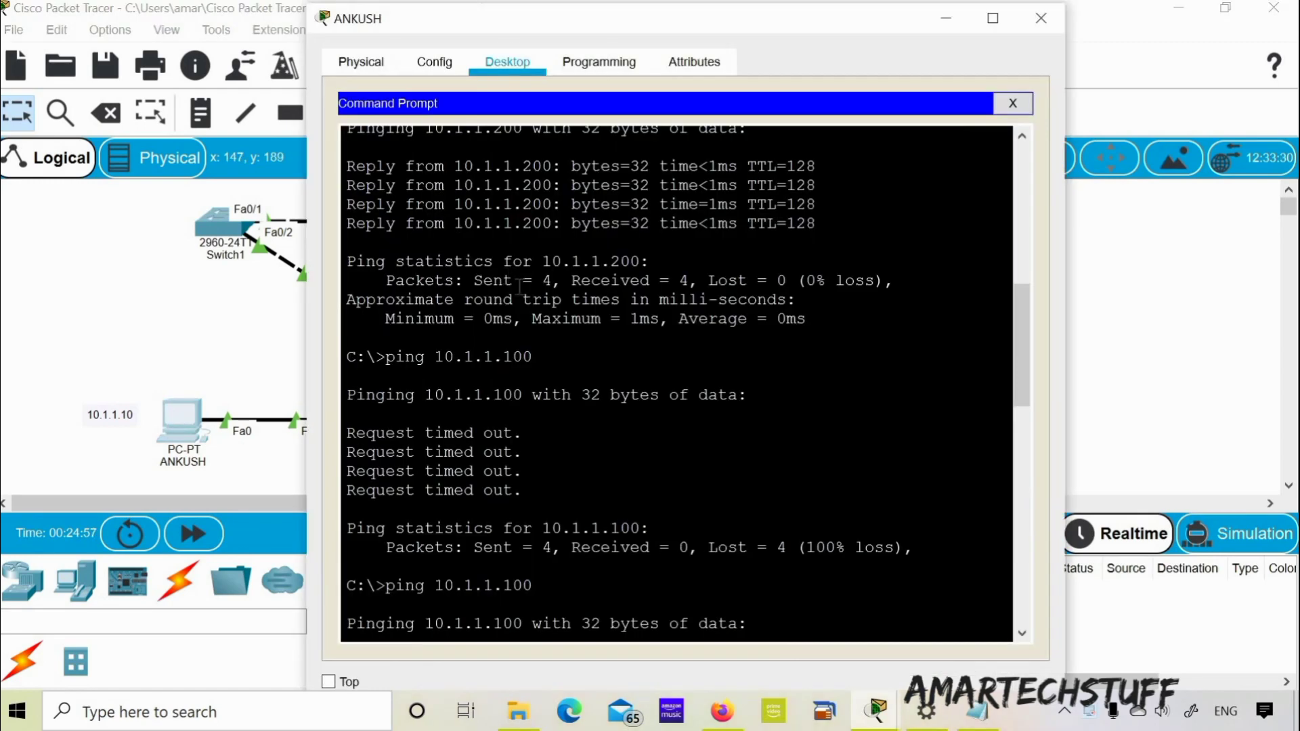
{"action": "key", "text": "Return"}
{"action": "key", "text": "Return"}
{"action": "key", "text": "Return"}
{"action": "key", "text": "Return"}
{"action": "key", "text": "Return"}
{"action": "key", "text": "Return"}
{"action": "key", "text": "Return"}
{"action": "key", "text": "Return"}
{"action": "key", "text": "Return"}
{"action": "key", "text": "Return"}
{"action": "key", "text": "Return"}
{"action": "key", "text": "Return"}
{"action": "key", "text": "Return"}
{"action": "key", "text": "Return"}
{"action": "key", "text": "Return"}
{"action": "key", "text": "Return"}
{"action": "key", "text": "Return"}
{"action": "key", "text": "Return"}
{"action": "key", "text": "Return"}
{"action": "key", "text": "Return"}
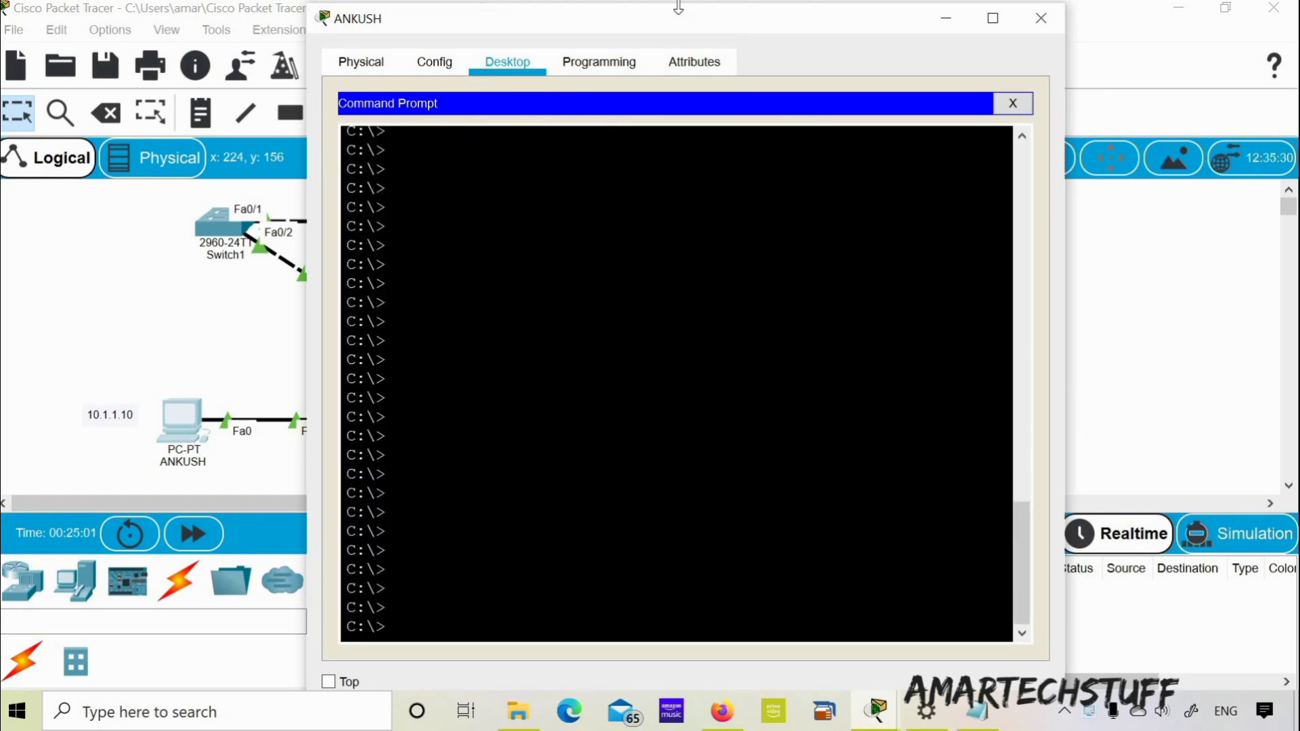
{"action": "left_click", "coordinate": [993, 20]}
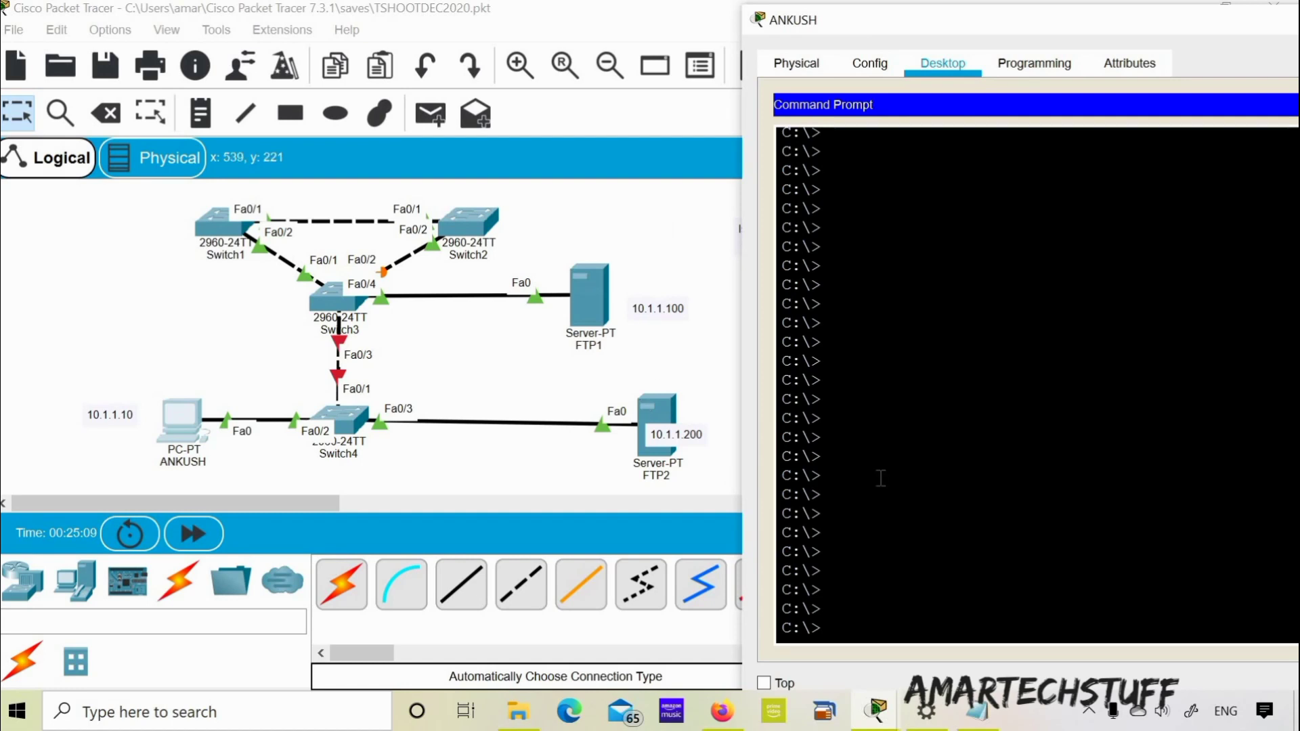
- Ping FTP2 at 10.1.1.200 (replies) and FTP1 at 10.1.1.100 (times out)
{"action": "type", "text": "ping"}
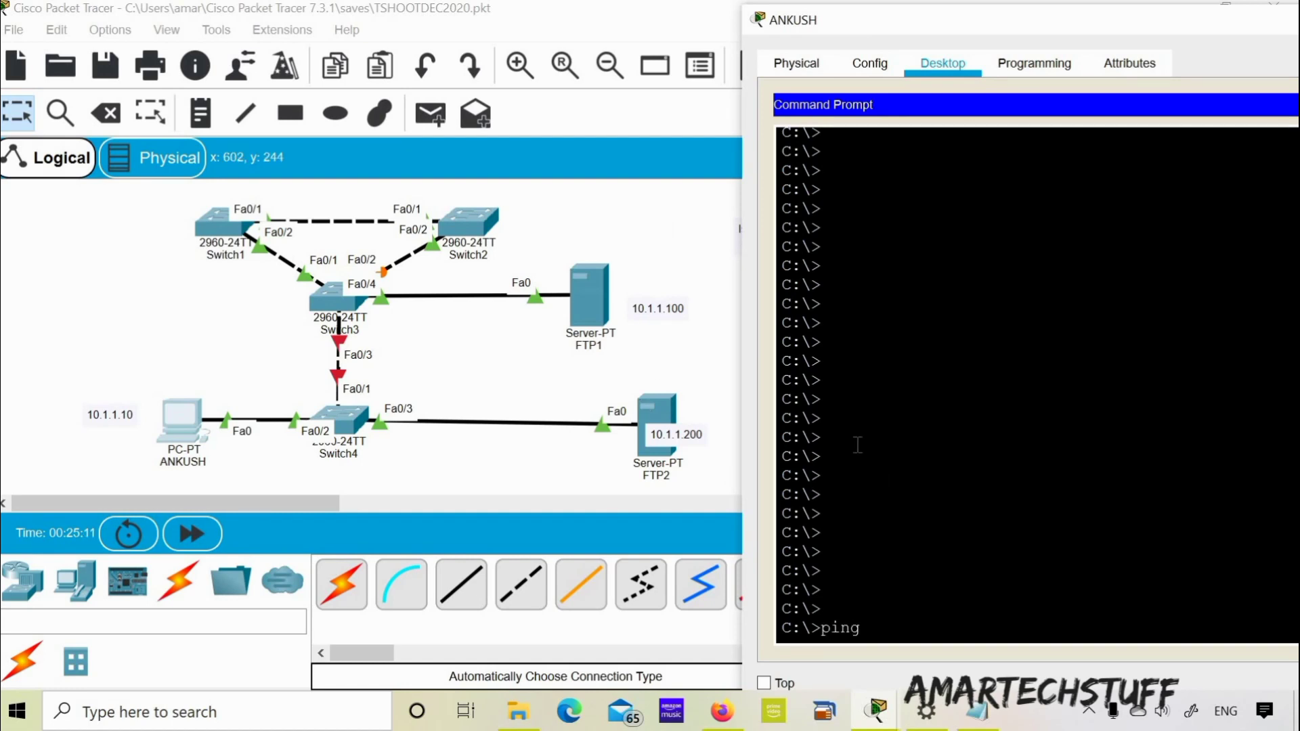
{"action": "type", "text": " 10.1.1"}
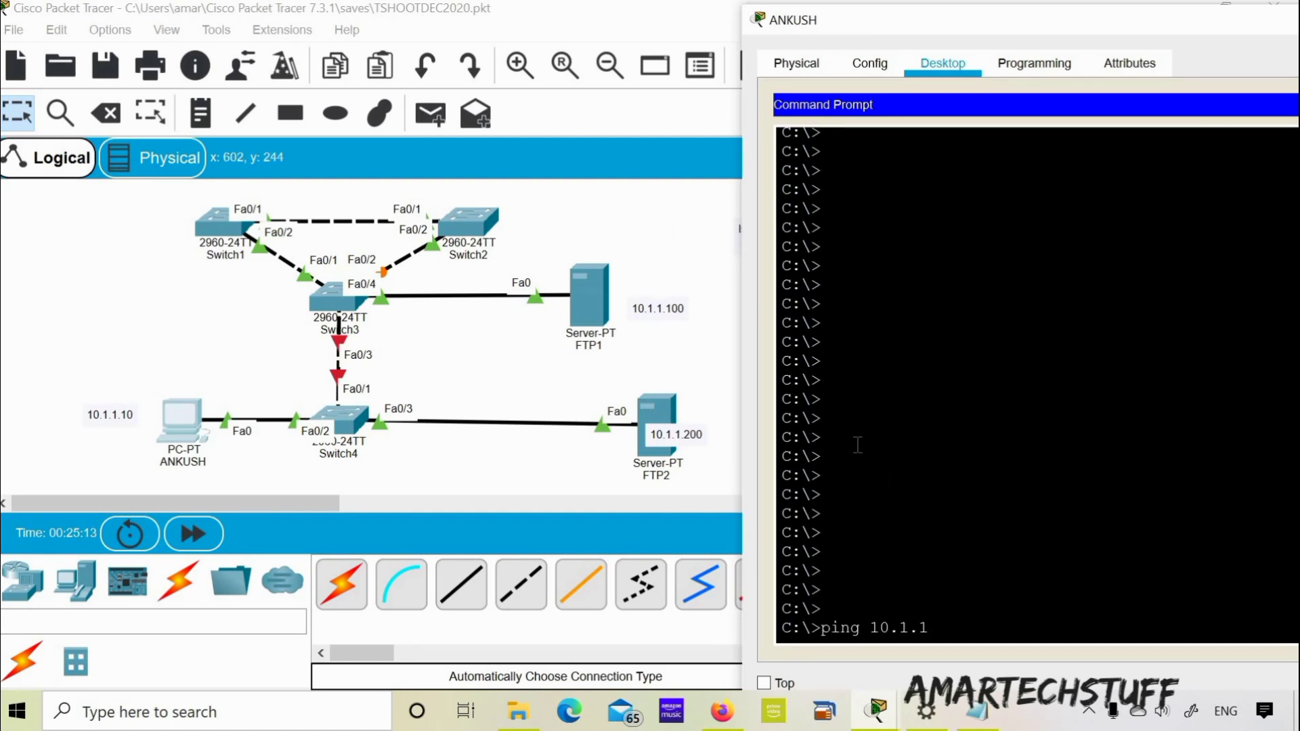
{"action": "type", "text": ".200"}
{"action": "key", "text": "Return"}
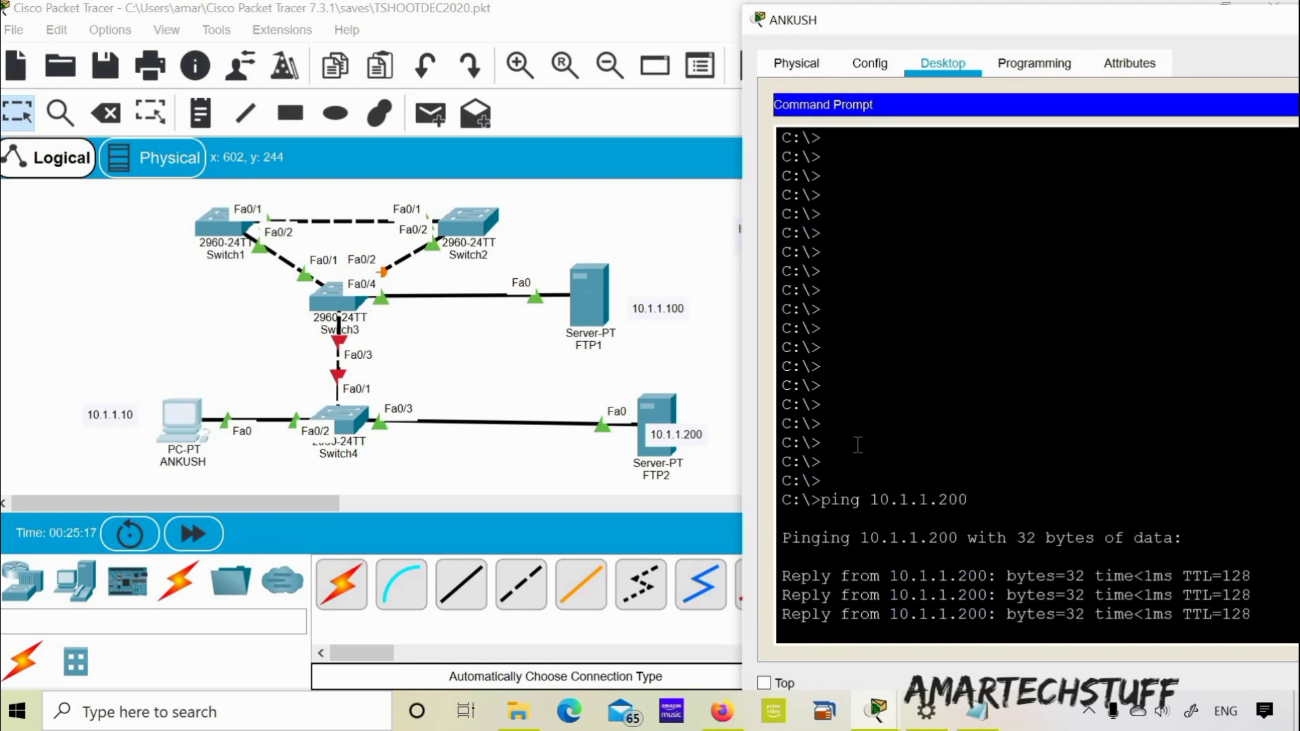
{"action": "key", "text": "Up"}
{"action": "key", "text": "BackSpace"}
{"action": "key", "text": "BackSpace"}
{"action": "key", "text": "BackSpace"}
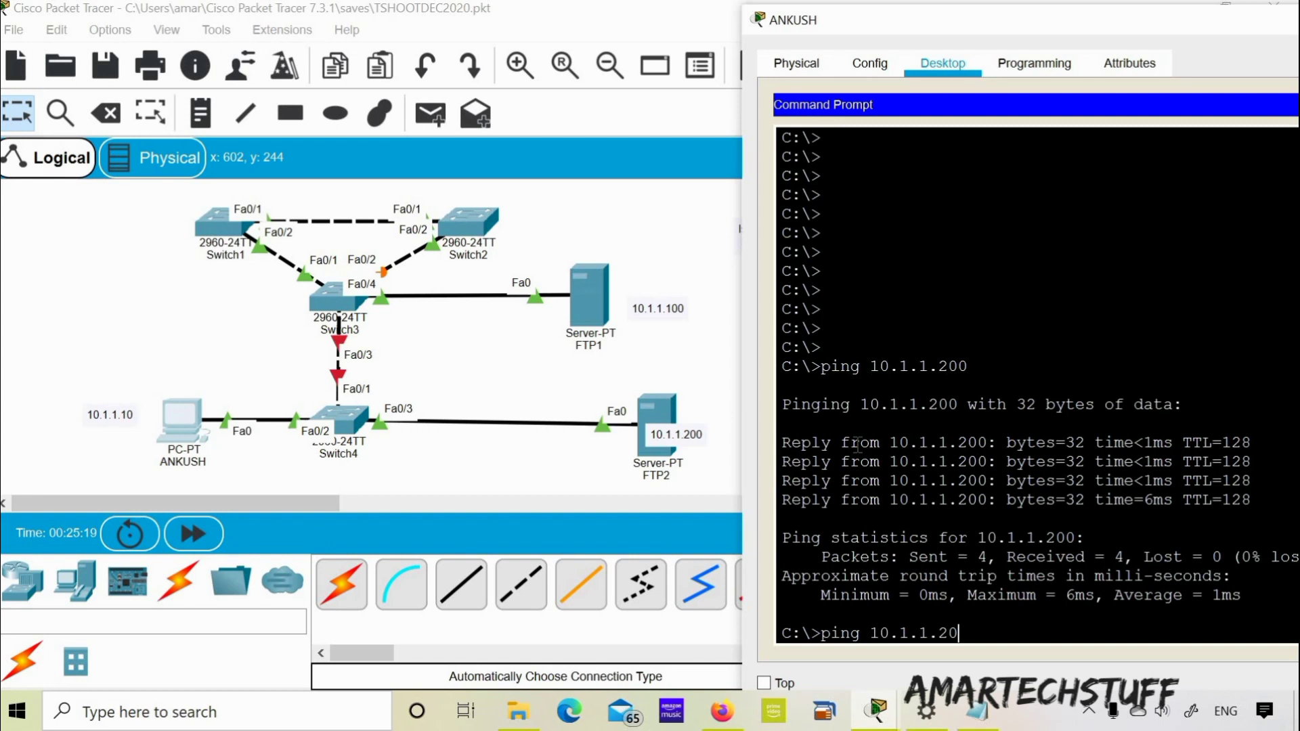
{"action": "type", "text": "100"}
{"action": "key", "text": "Return"}
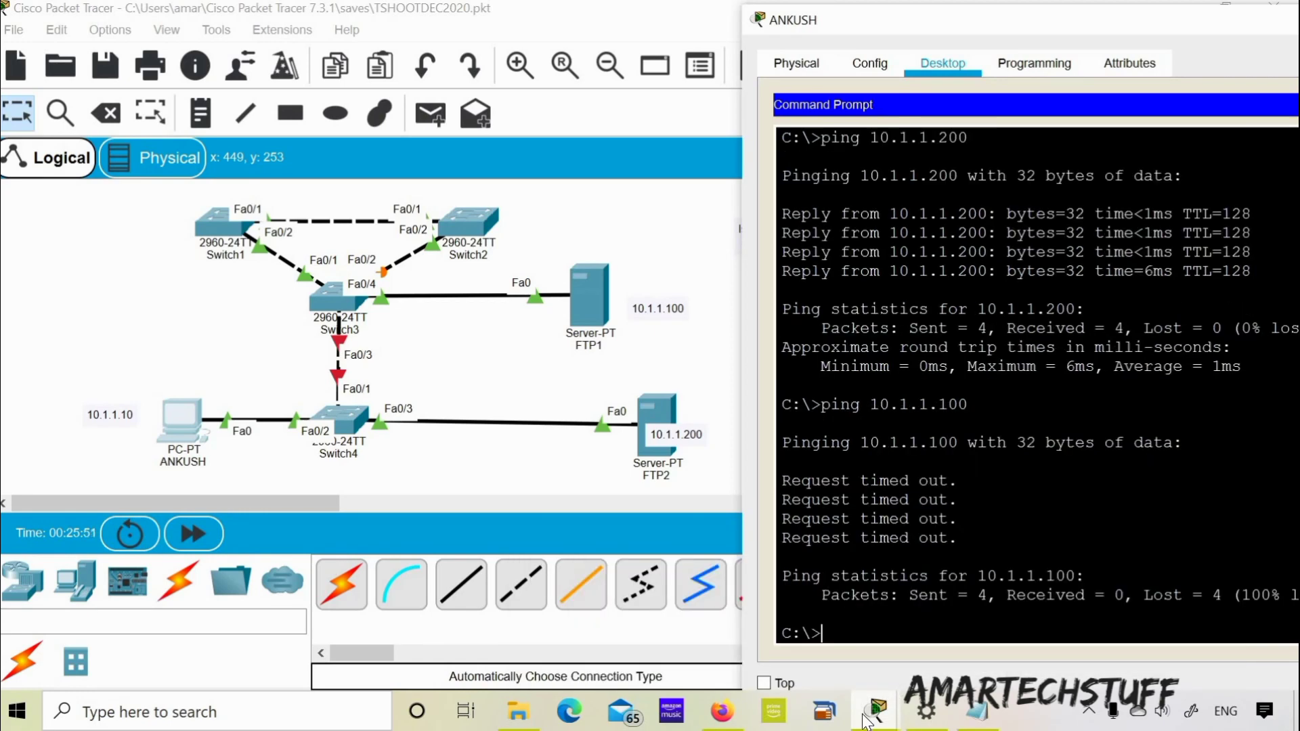
- Bring Switch4's CLI forward and run sh int fa0/1
{"action": "mouse_move", "coordinate": [873, 717]}
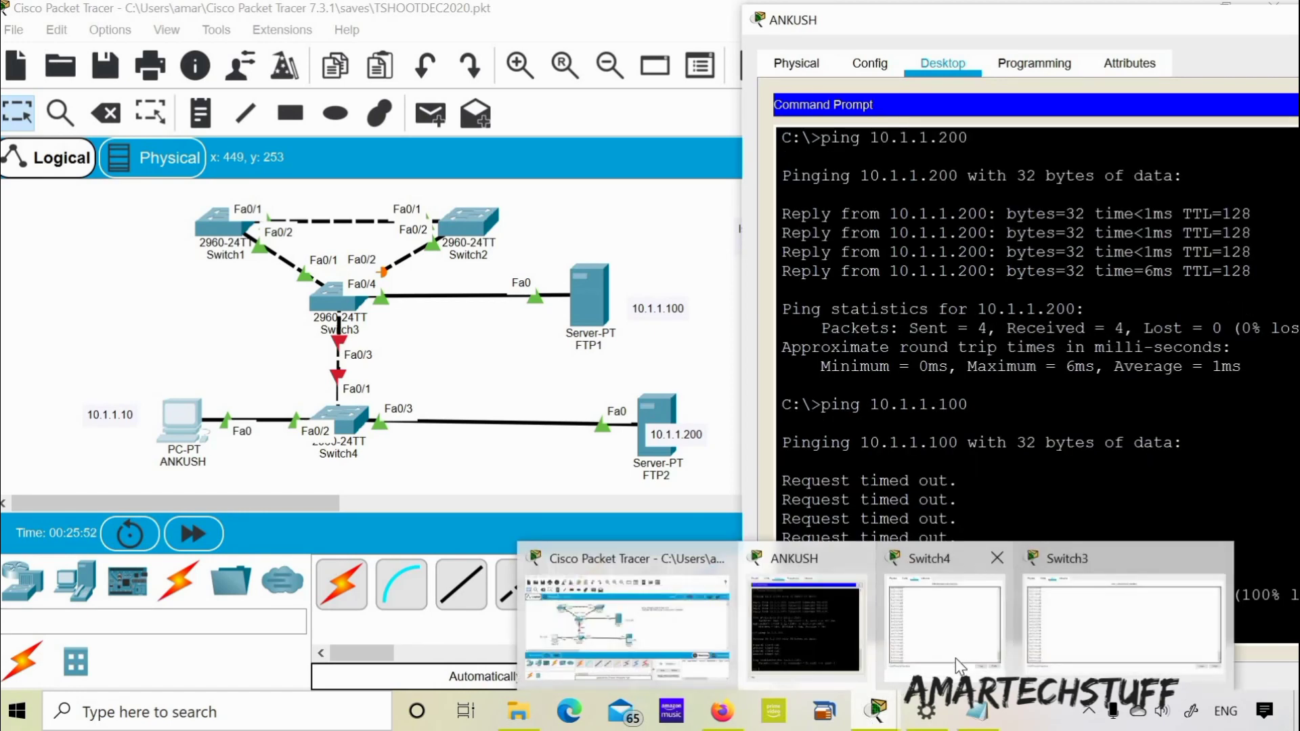
{"action": "left_click", "coordinate": [957, 658]}
{"action": "left_click_drag", "start_coordinate": [599, 120], "coordinate": [833, 33]}
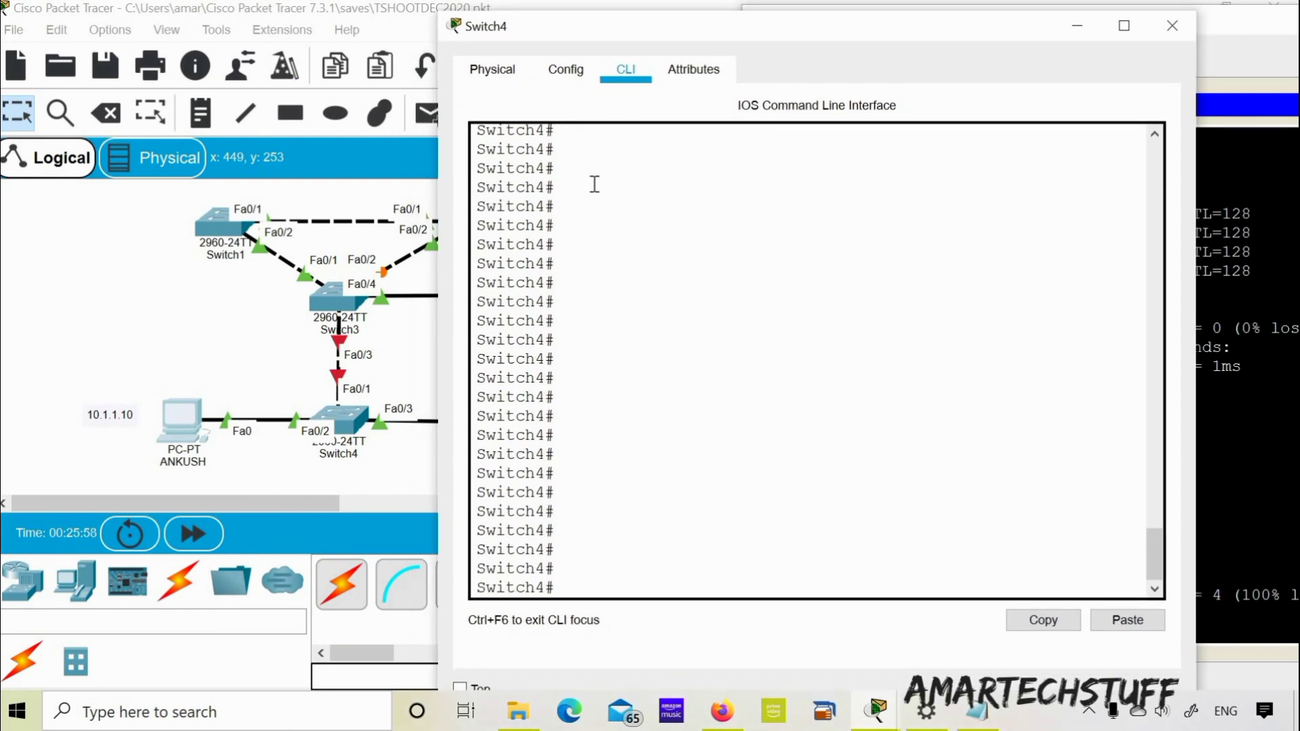
{"action": "type", "text": "sh int fa0/1"}
{"action": "key", "text": "Return"}
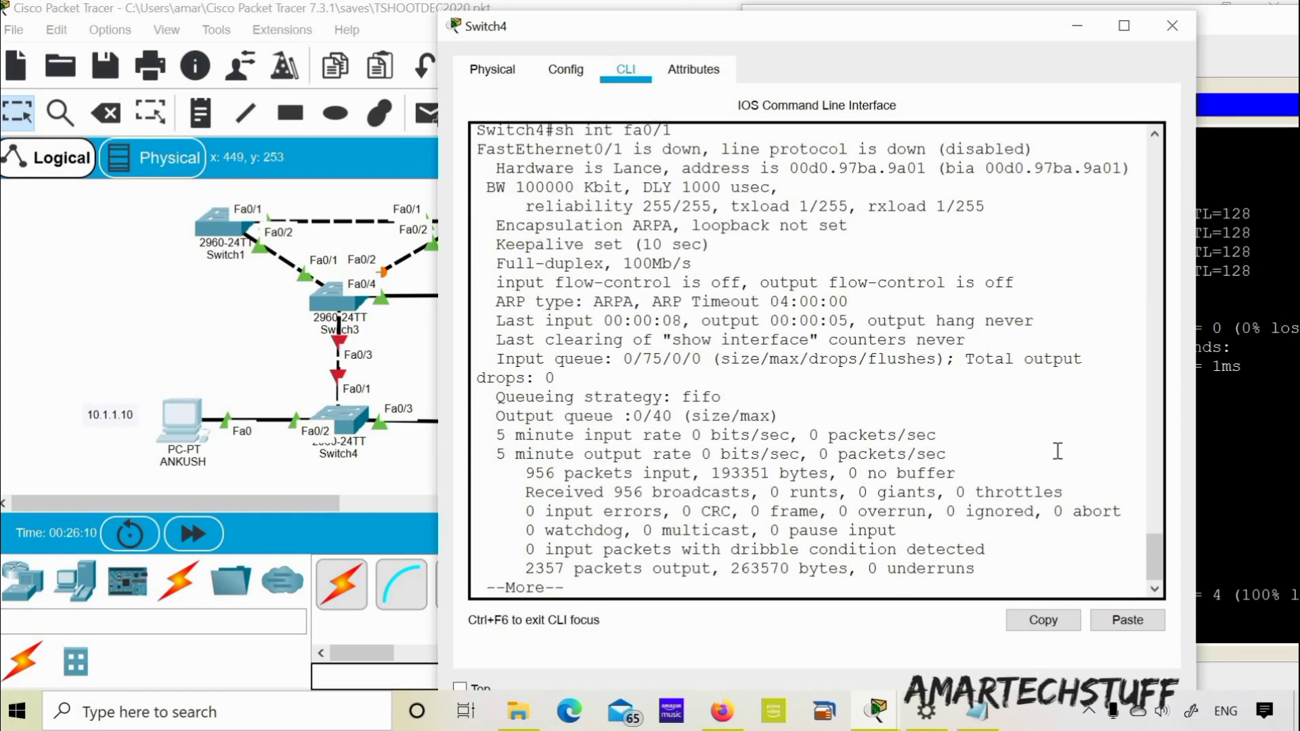
- Highlight fa0/1's down (disabled) status line and page through the remaining output
{"action": "triple_click", "coordinate": [895, 142]}
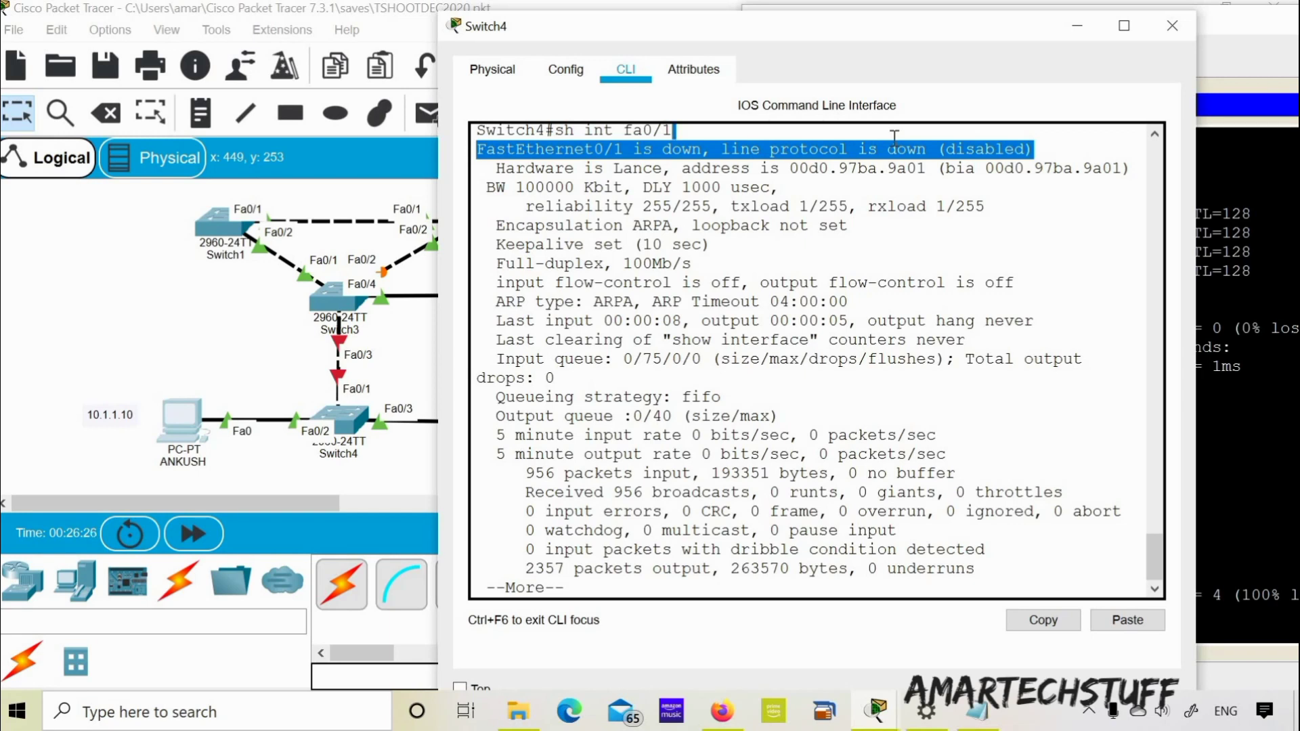
{"action": "left_click", "coordinate": [951, 228]}
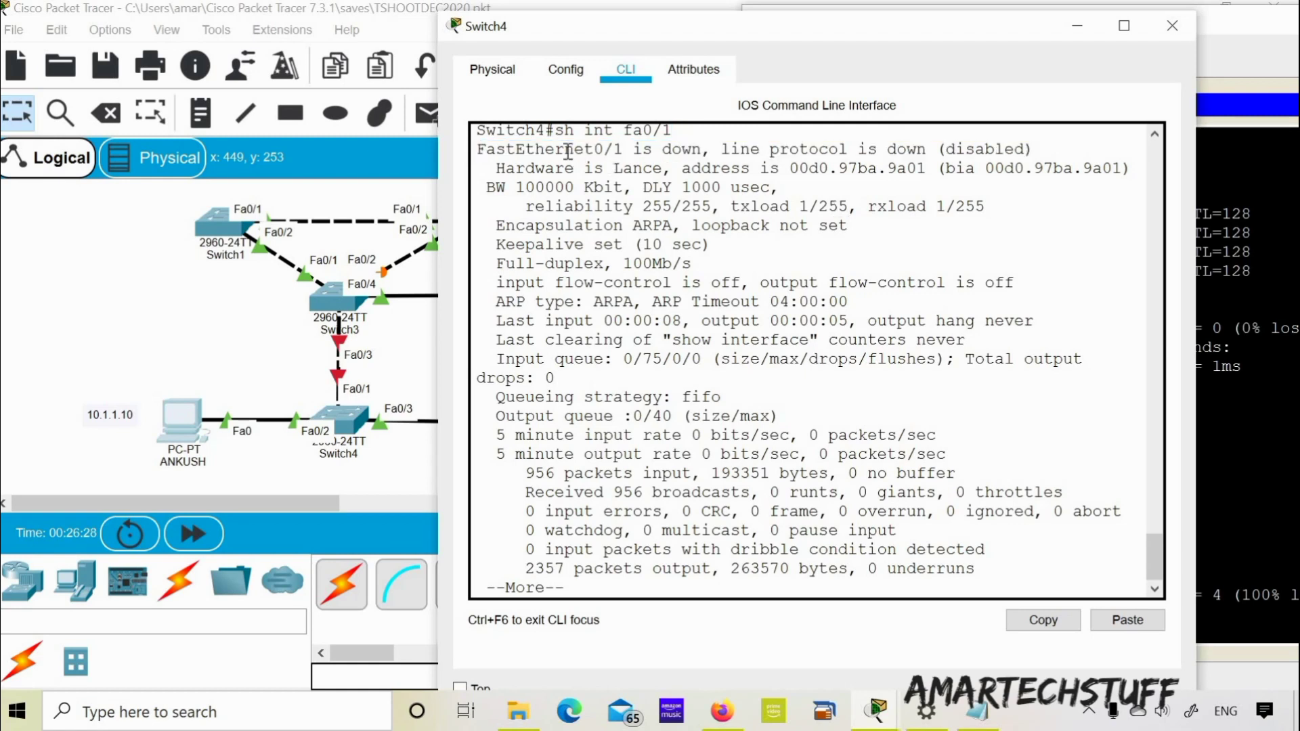
{"action": "left_click_drag", "start_coordinate": [563, 149], "coordinate": [1091, 136]}
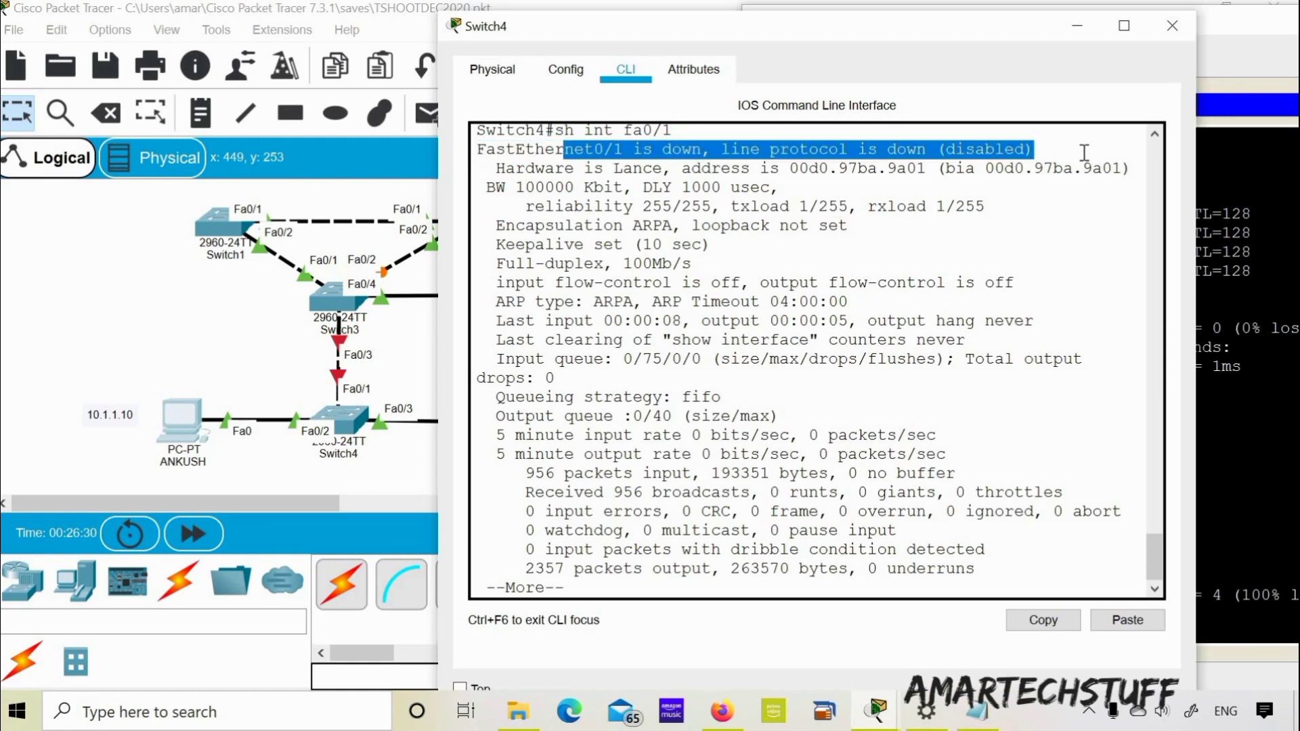
{"action": "scroll", "coordinate": [913, 238], "scroll_direction": "down", "scroll_amount": 1}
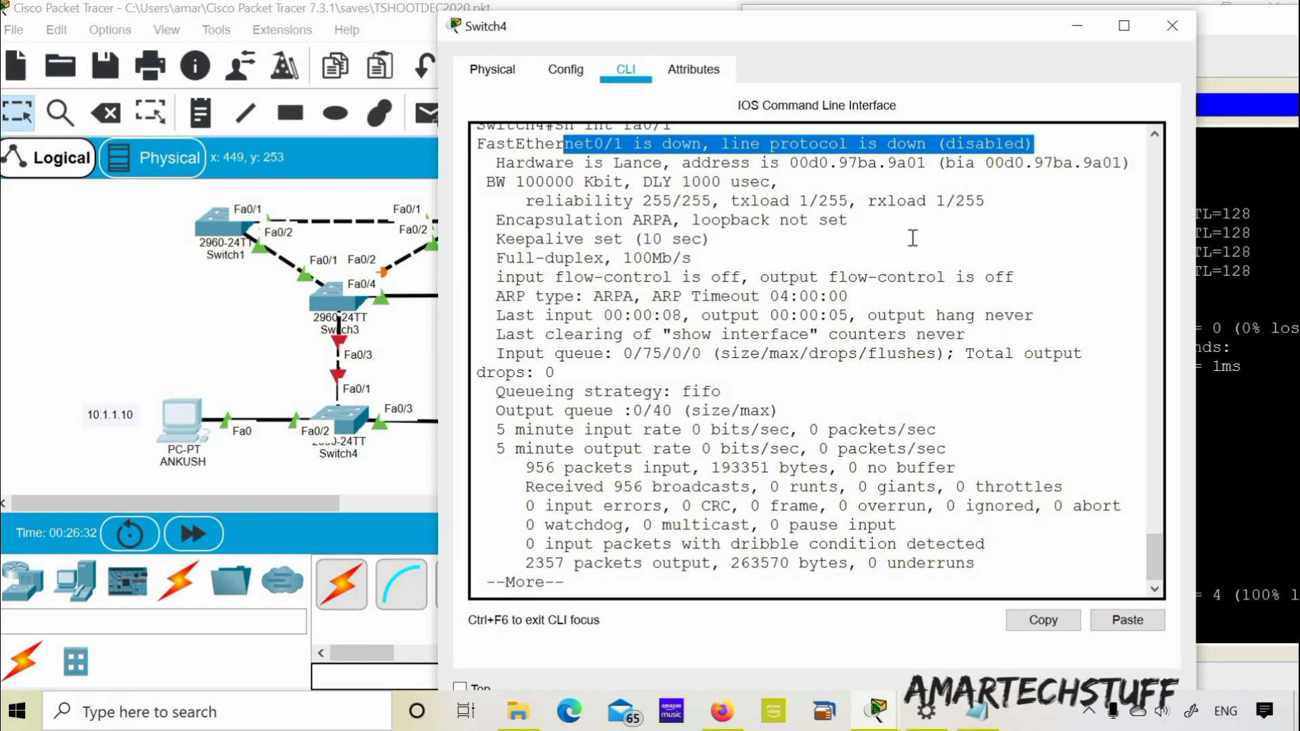
{"action": "key", "text": "space"}
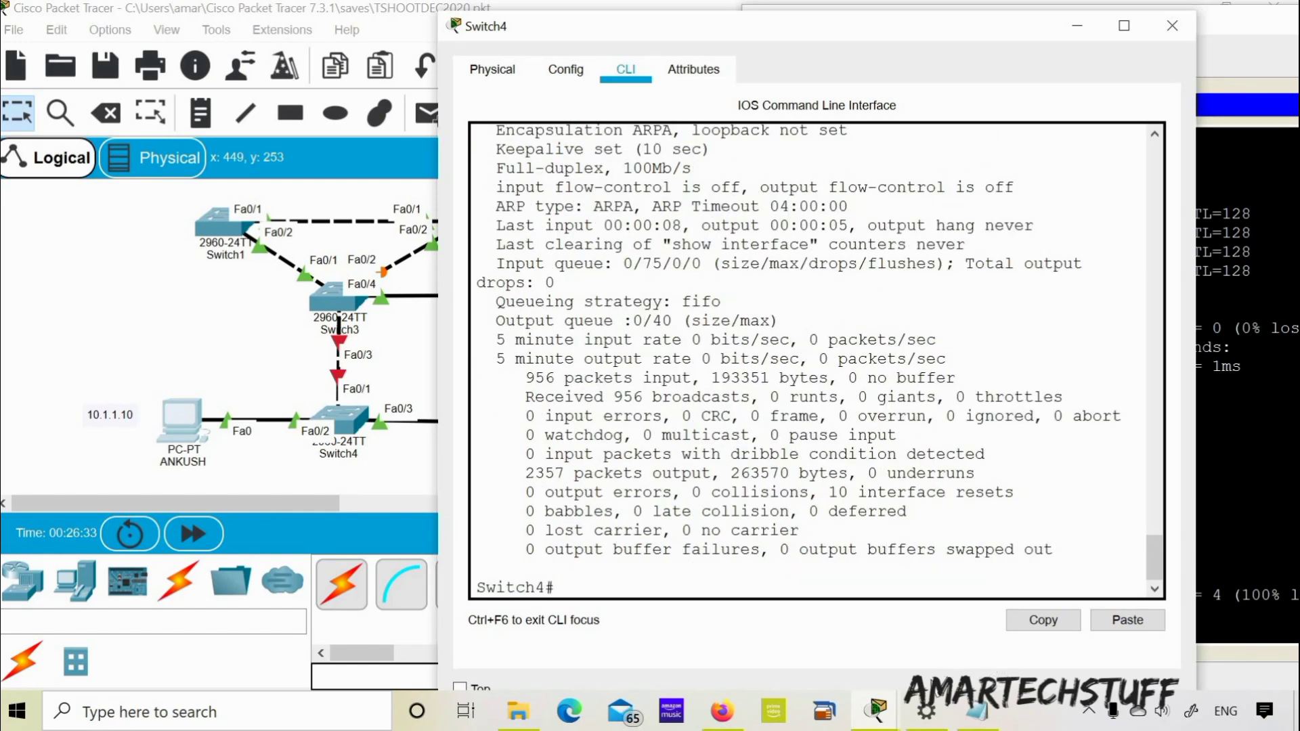
- Bring Switch3's CLI forward and run sh int fa0/3
{"action": "mouse_move", "coordinate": [878, 709]}
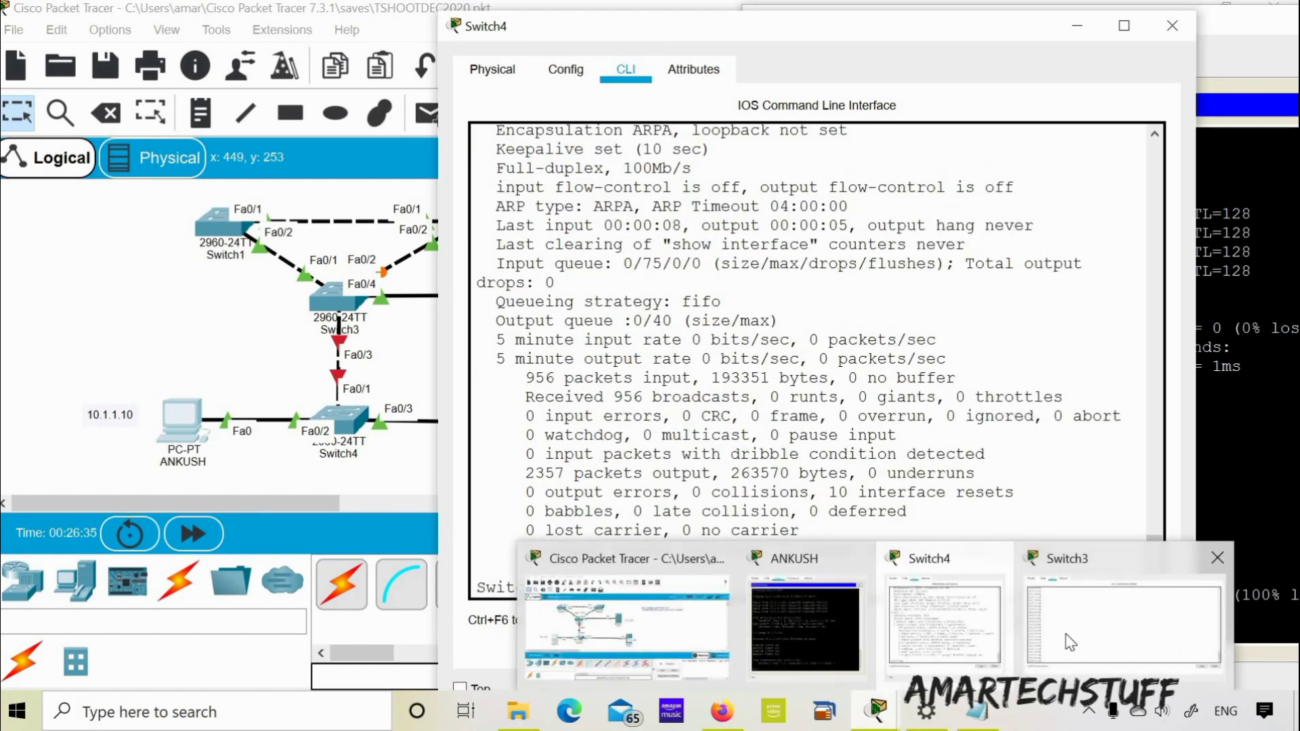
{"action": "left_click", "coordinate": [1071, 642]}
{"action": "left_click_drag", "start_coordinate": [1045, 49], "coordinate": [1146, 42]}
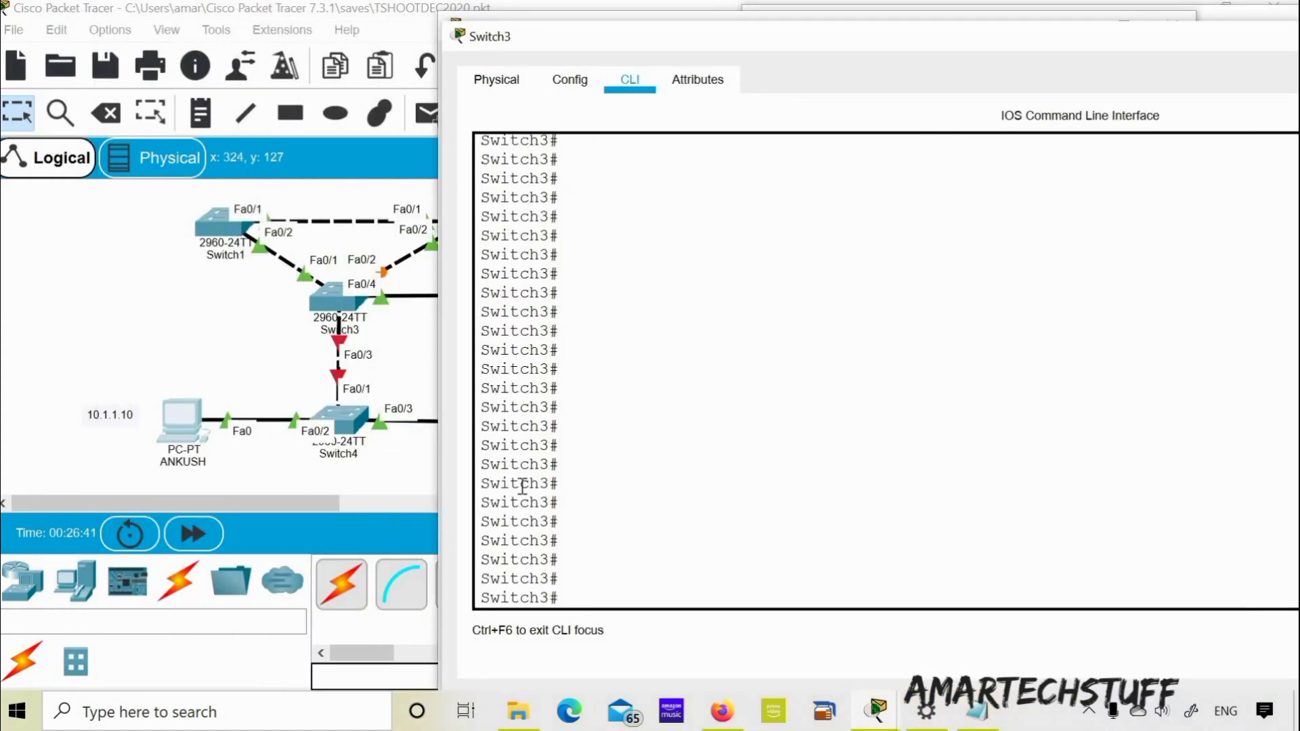
{"action": "type", "text": "sh int fa0/3"}
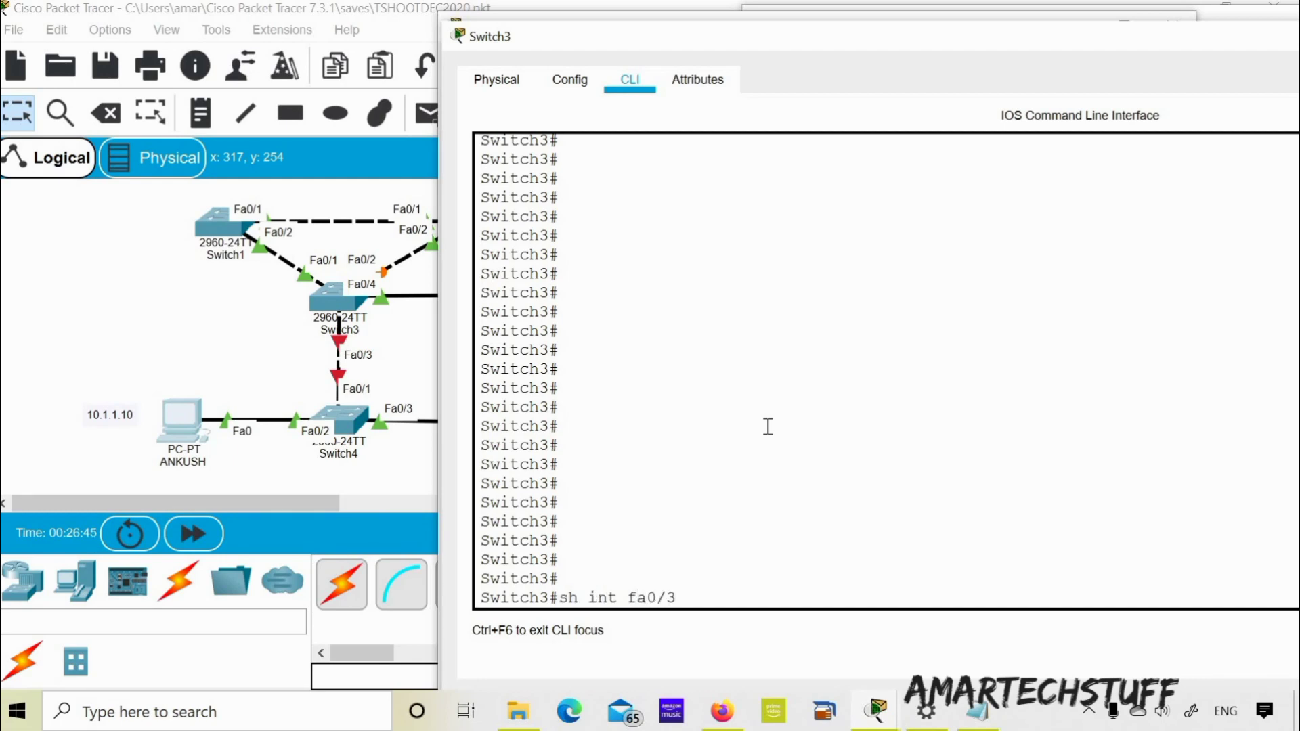
{"action": "key", "text": "Return"}
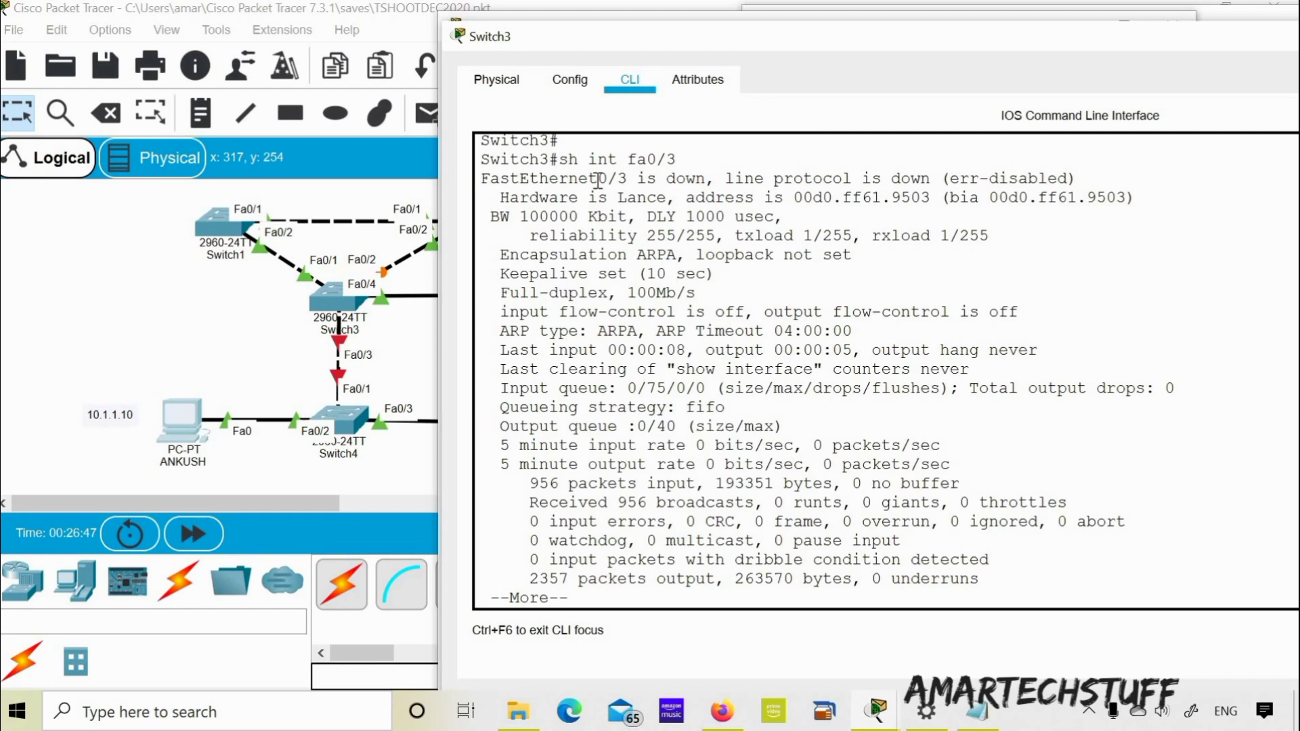
- Highlight fa0/3's err-disabled status and page through the remaining output
{"action": "left_click_drag", "start_coordinate": [589, 180], "coordinate": [1074, 176]}
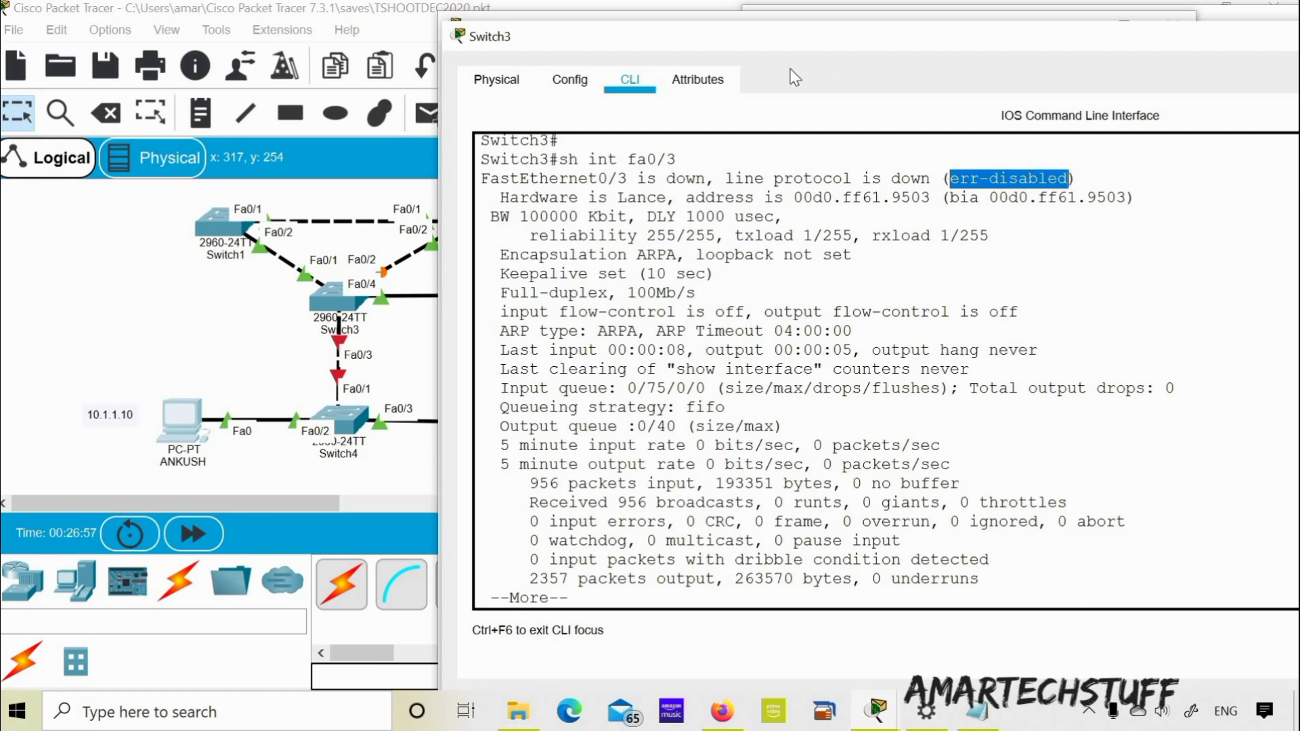
{"action": "left_click_drag", "start_coordinate": [788, 24], "coordinate": [786, 19]}
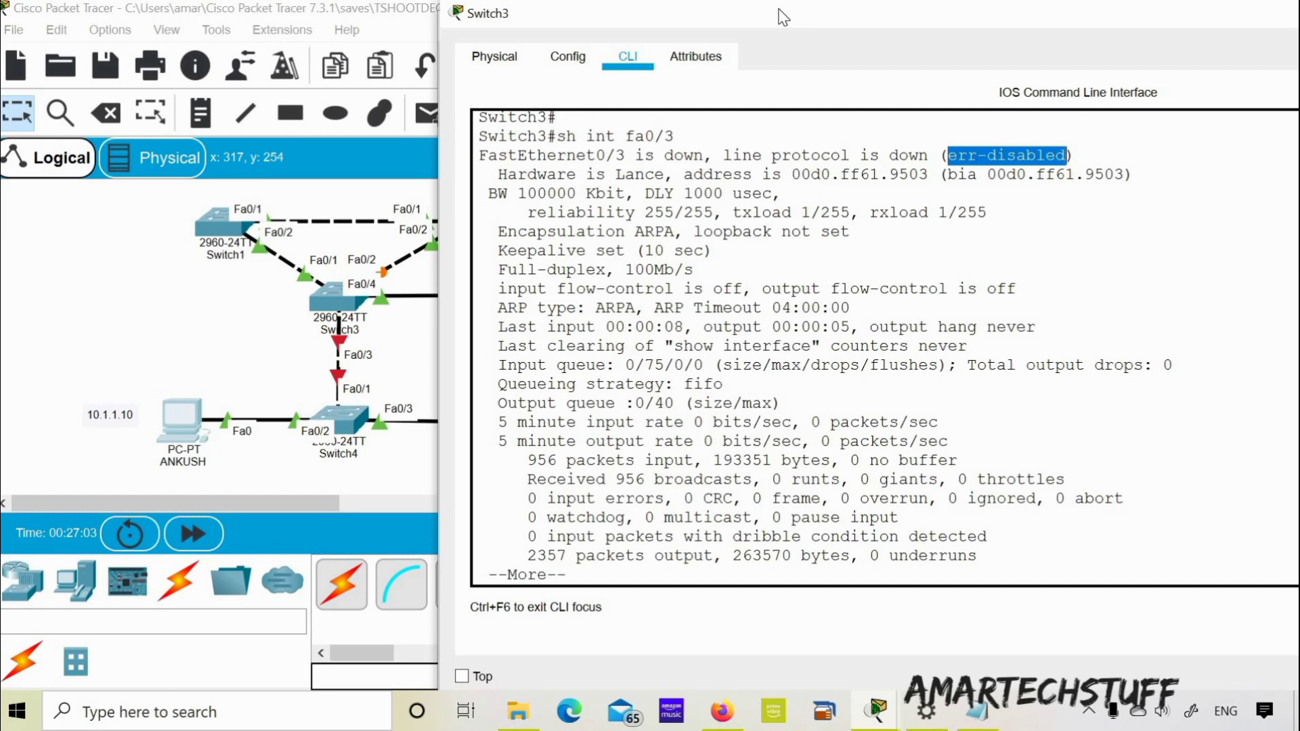
{"action": "left_click", "coordinate": [713, 344]}
{"action": "key", "text": "space"}
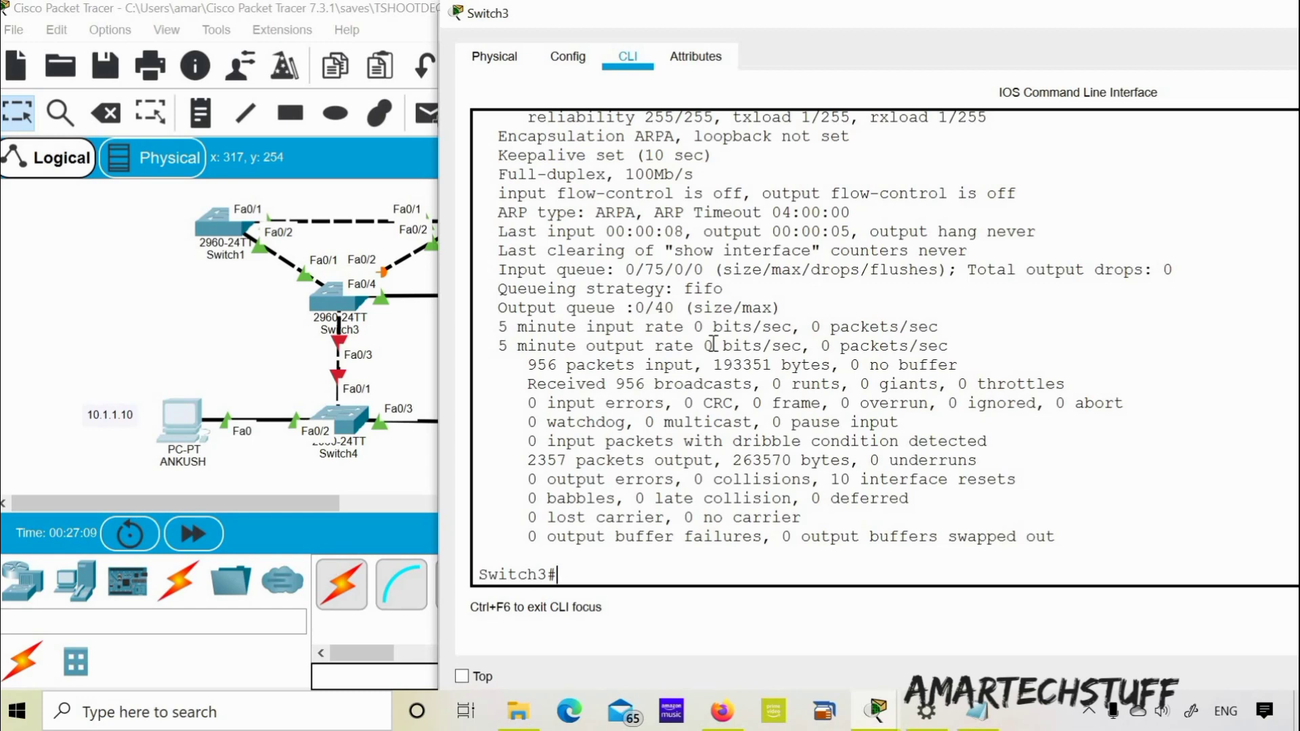
- On Switch3, shutdown then no shut interface Fa0/3, and exit configuration mode
{"action": "type", "text": "config"}
{"action": "key", "text": "Return"}
{"action": "key", "text": "Return"}
{"action": "key", "text": "Return"}
{"action": "type", "text": "int f"}
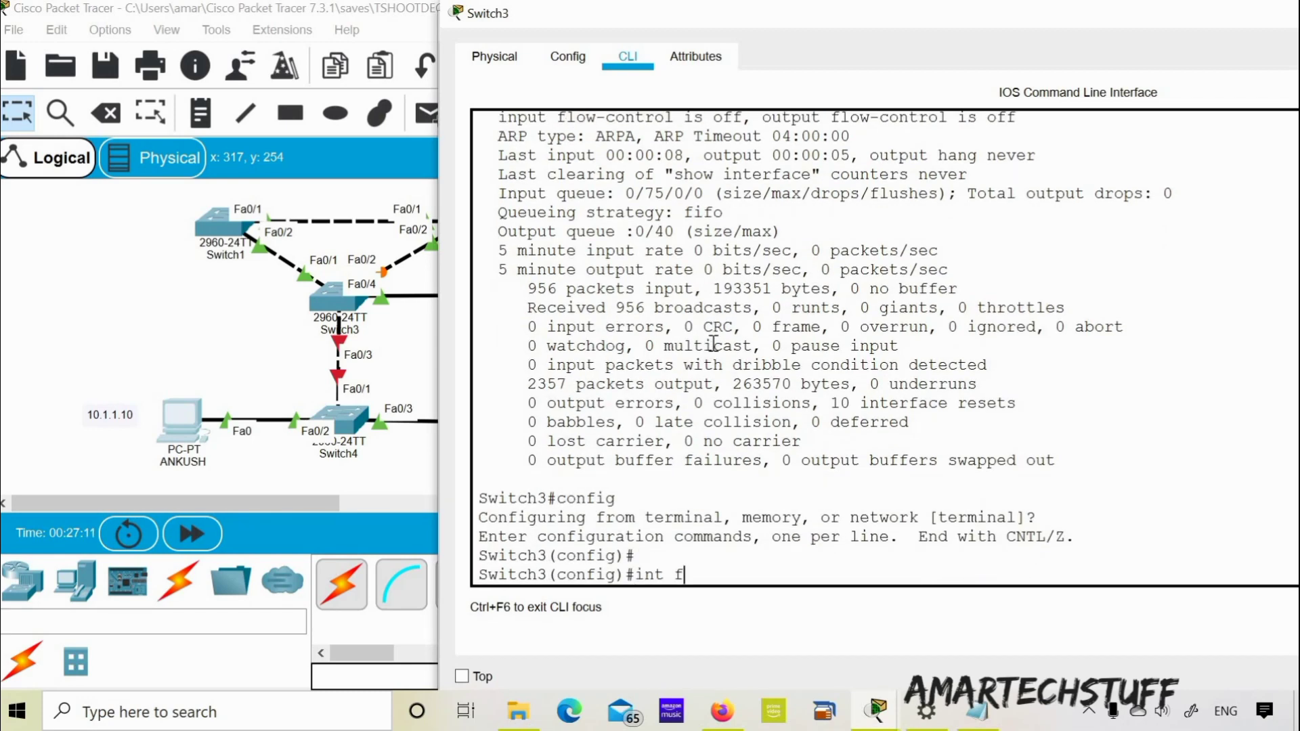
{"action": "type", "text": "a0/3"}
{"action": "key", "text": "Return"}
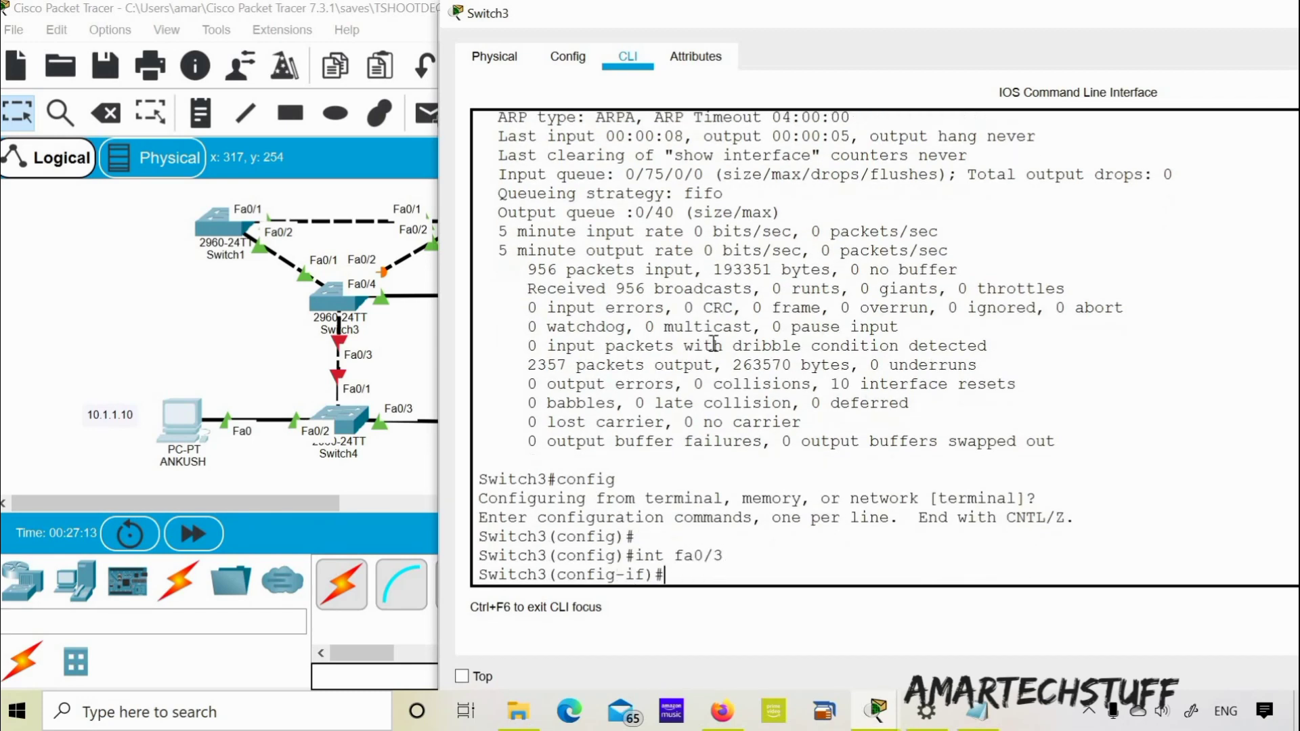
{"action": "type", "text": "shu"}
{"action": "key", "text": "Tab"}
{"action": "key", "text": "Return"}
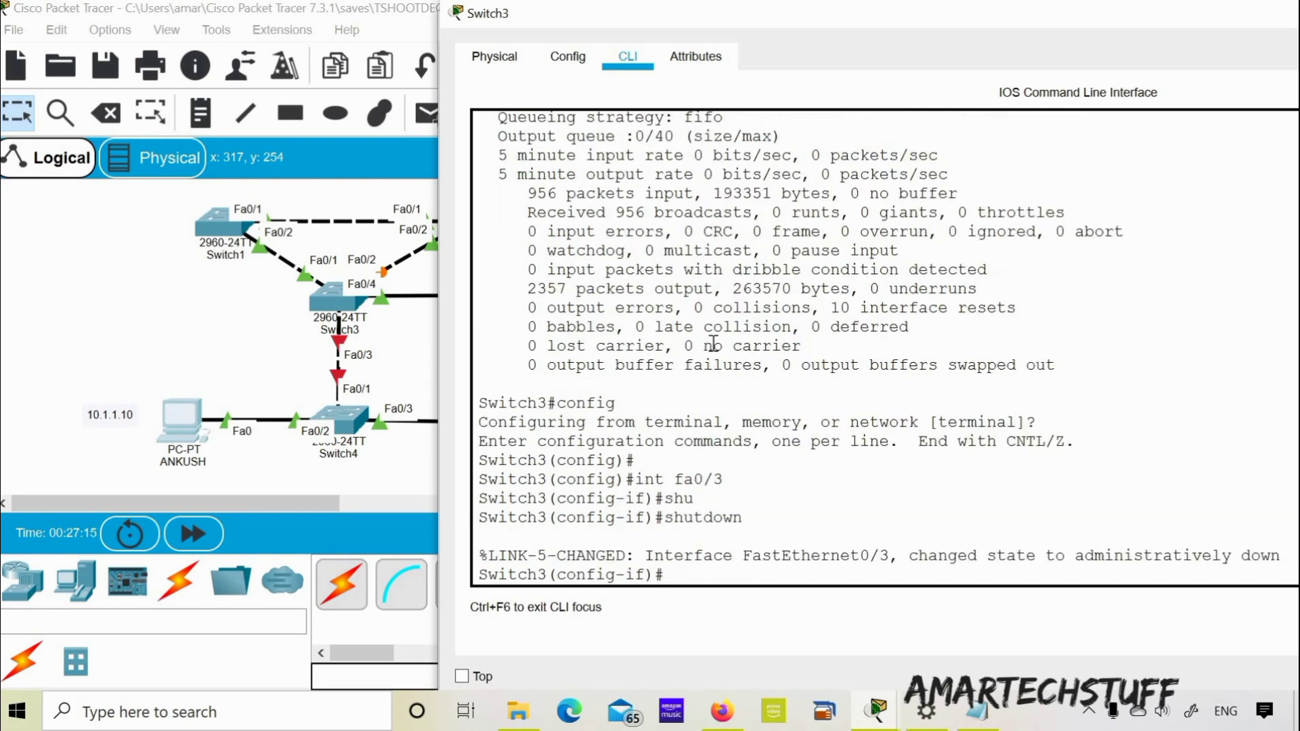
{"action": "key", "text": "Return"}
{"action": "key", "text": "Return"}
{"action": "key", "text": "Return"}
{"action": "key", "text": "Return"}
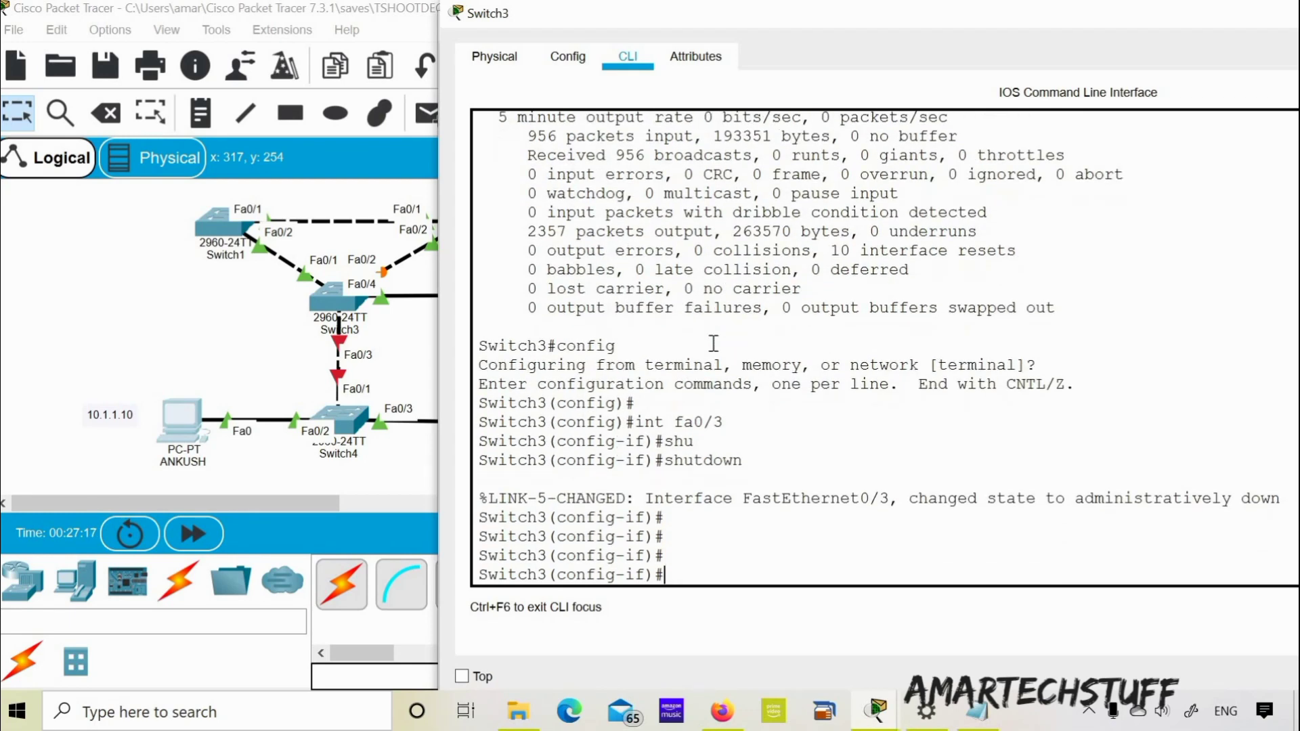
{"action": "type", "text": "no shut"}
{"action": "key", "text": "Return"}
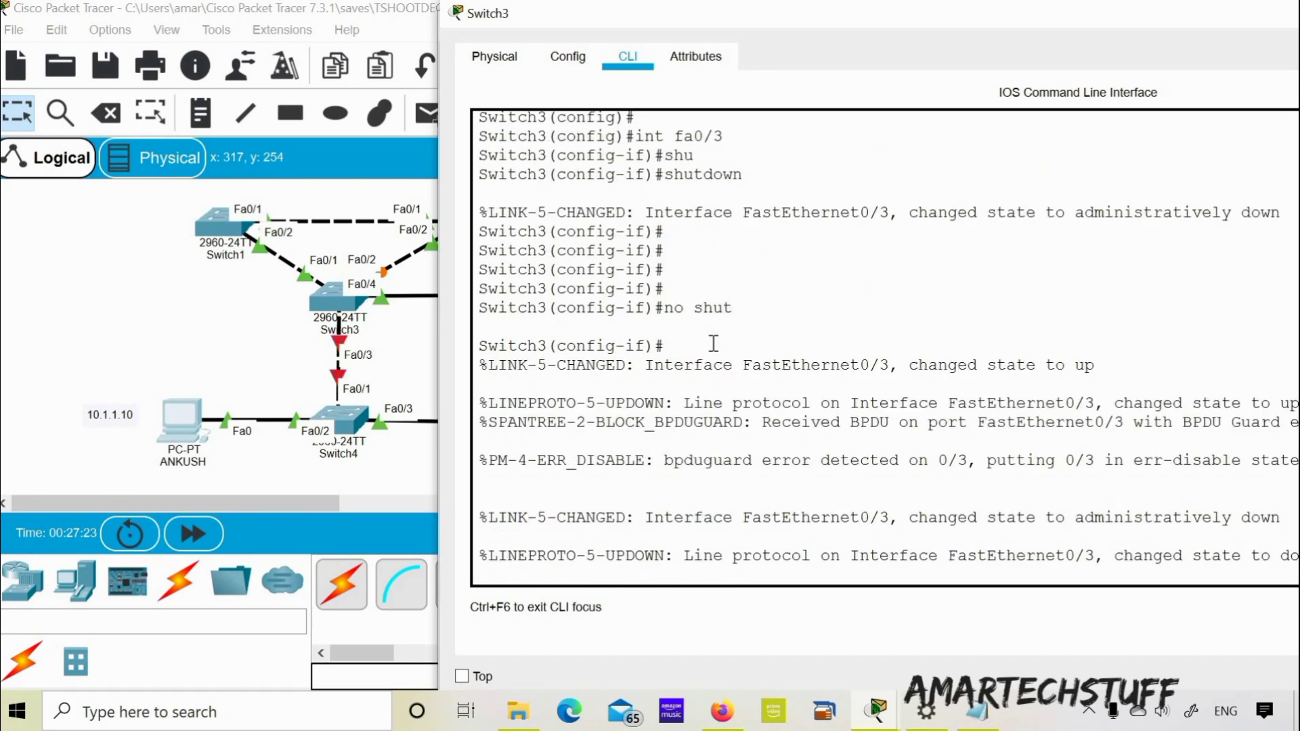
{"action": "key", "text": "ctrl+z"}
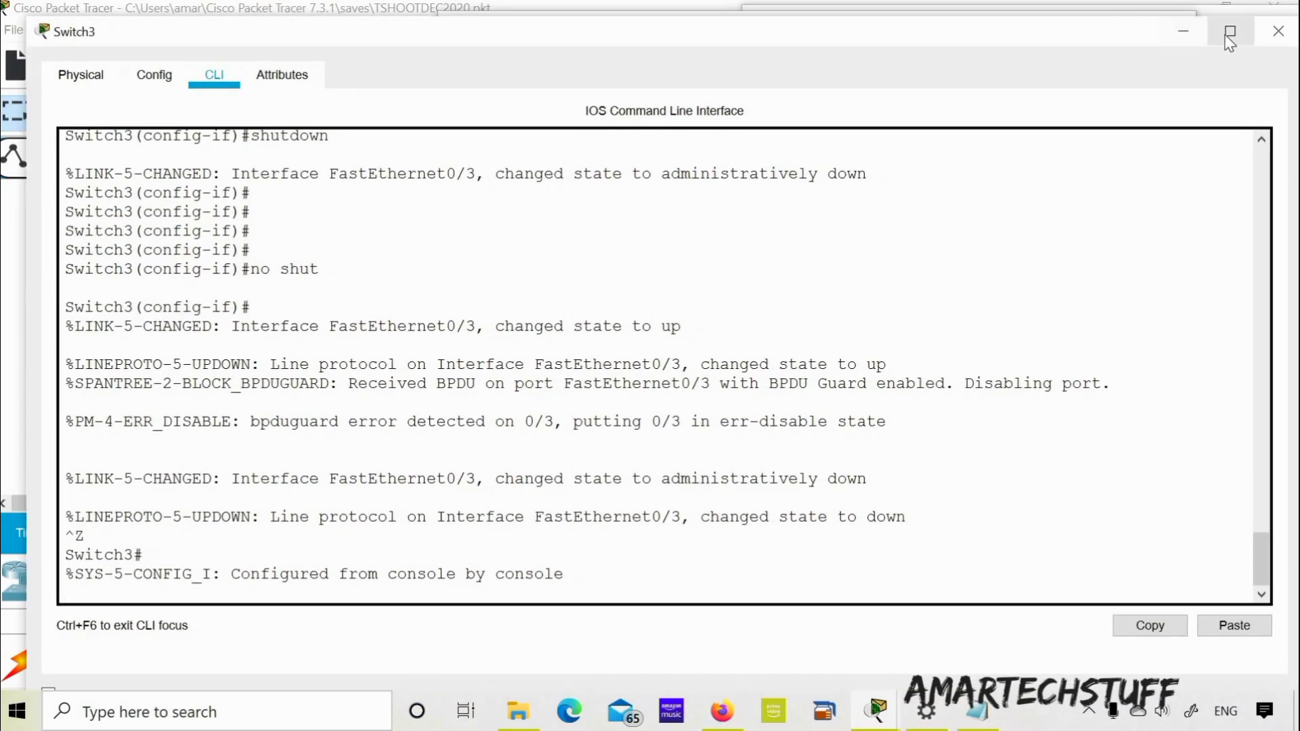
- Maximize Switch3's CLI and highlight the Fa0/3 link-up, BPDU guard and err-disable log messages
{"action": "left_click", "coordinate": [1230, 37]}
{"action": "key", "text": "Return"}
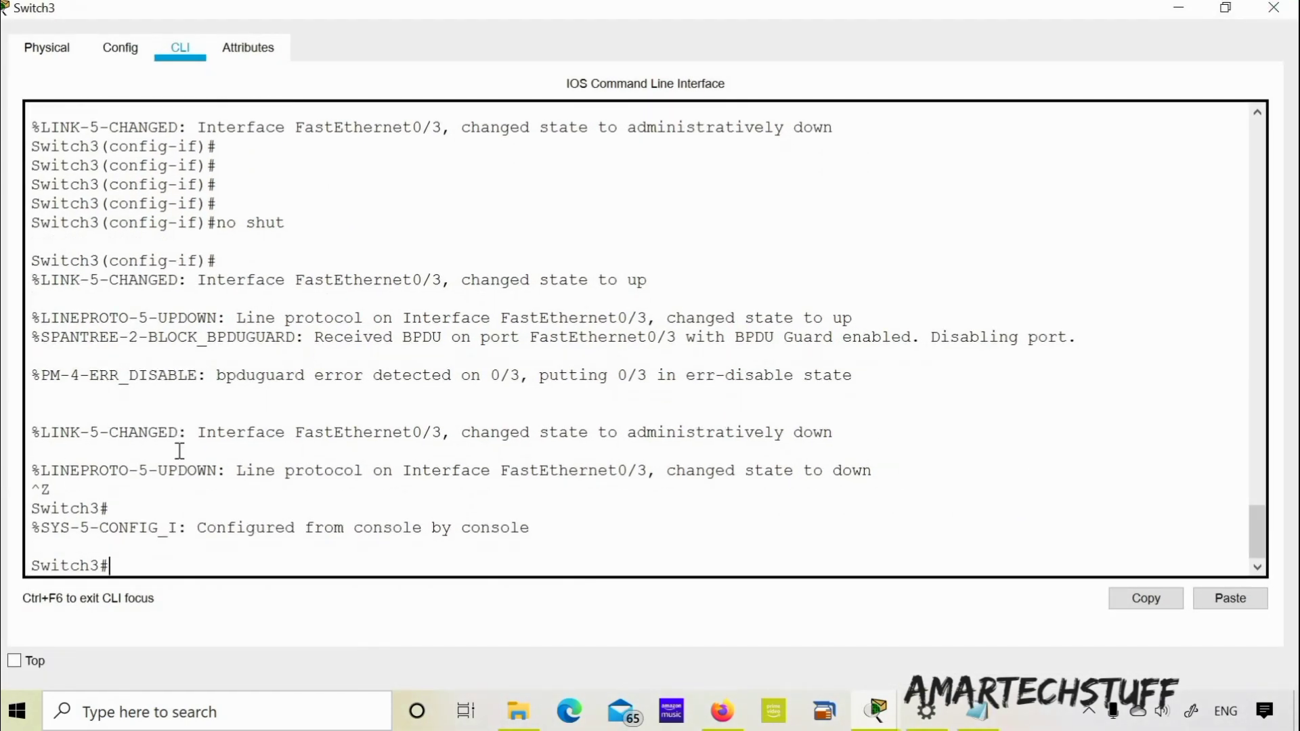
{"action": "key", "text": "Return"}
{"action": "key", "text": "Return"}
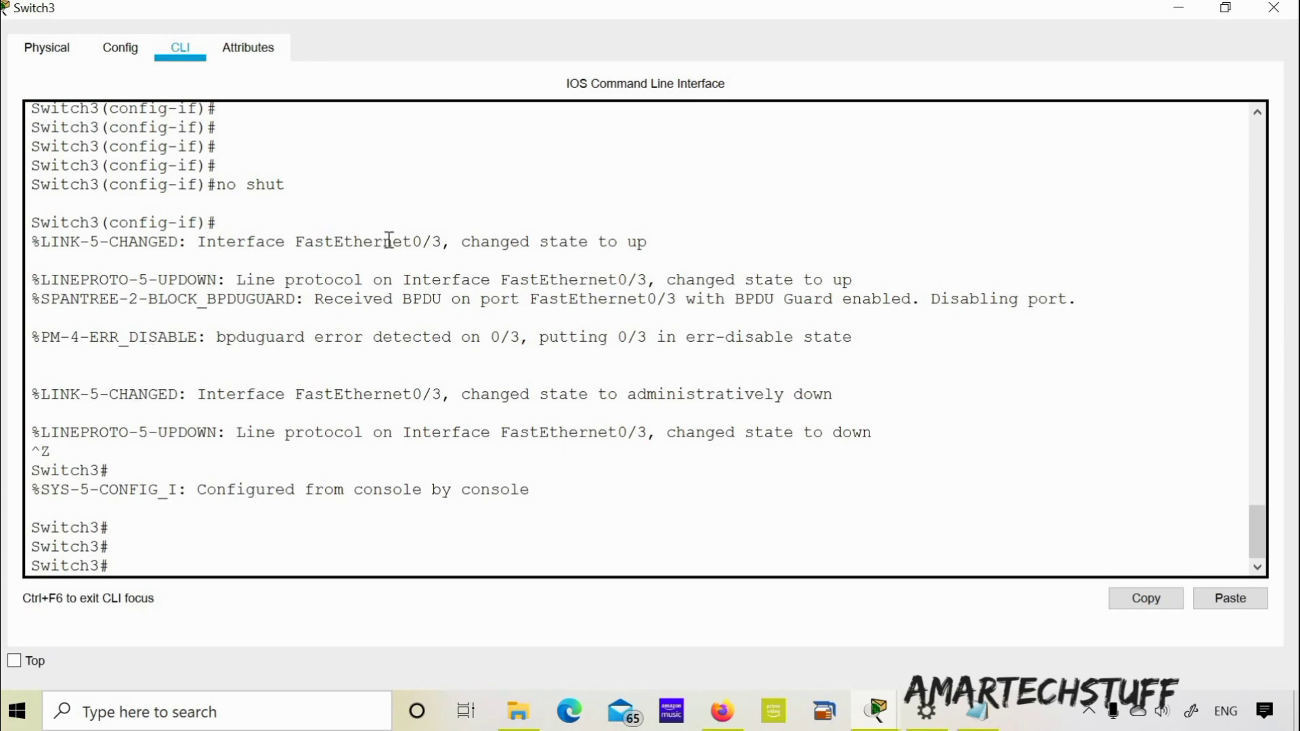
{"action": "left_click_drag", "start_coordinate": [390, 240], "coordinate": [871, 281]}
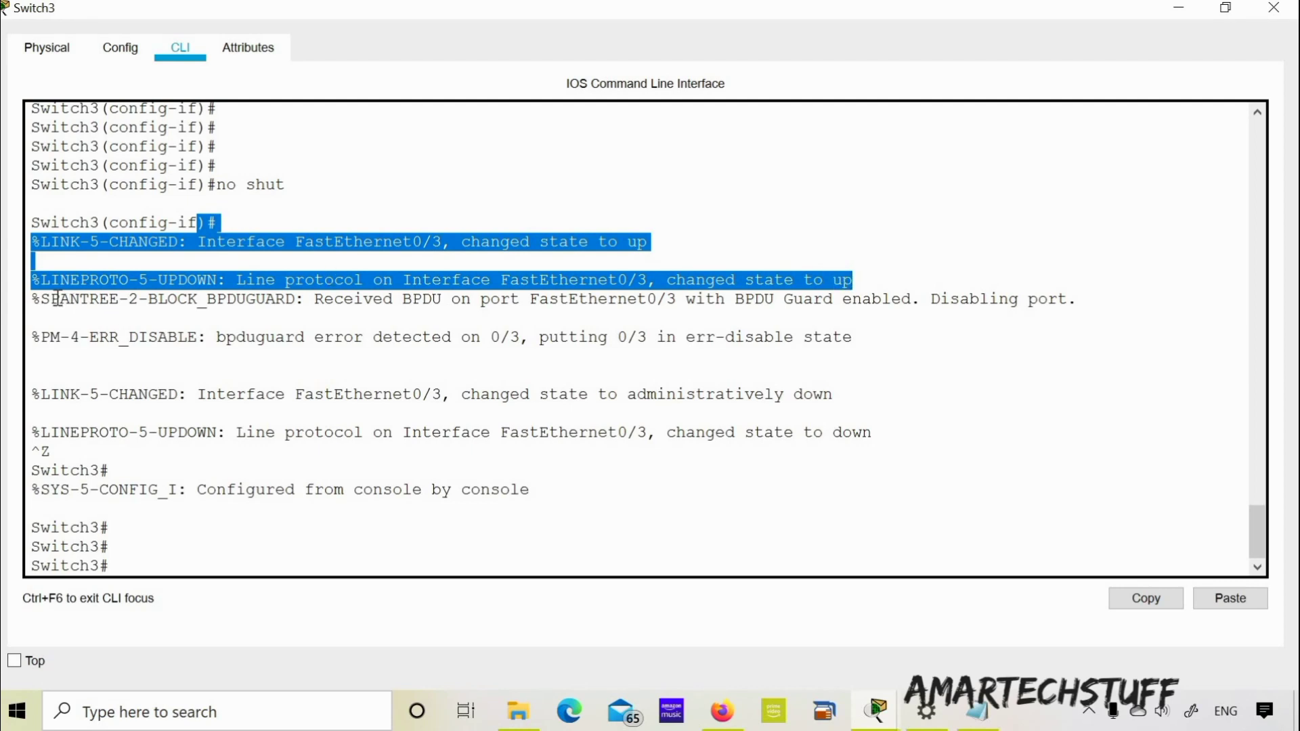
{"action": "left_click_drag", "start_coordinate": [60, 298], "coordinate": [1071, 298]}
{"action": "left_click_drag", "start_coordinate": [216, 334], "coordinate": [844, 340]}
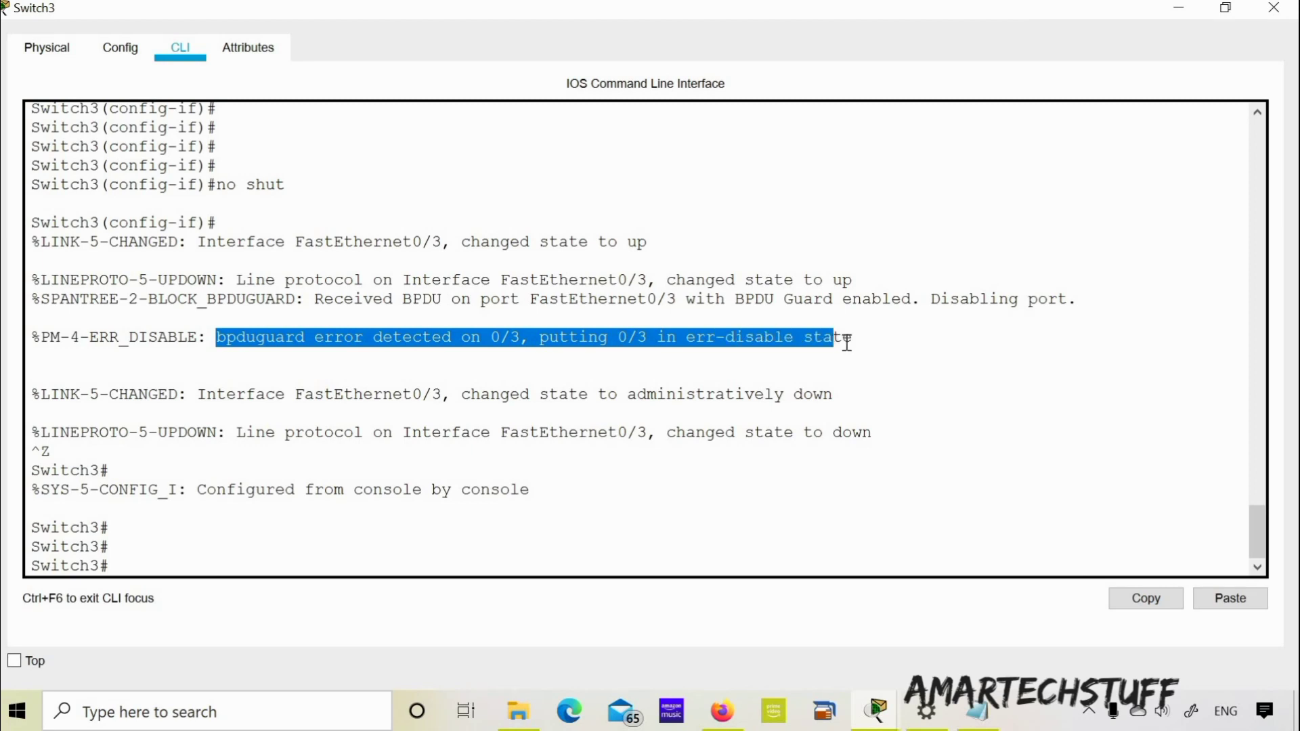
{"action": "left_click", "coordinate": [412, 380]}
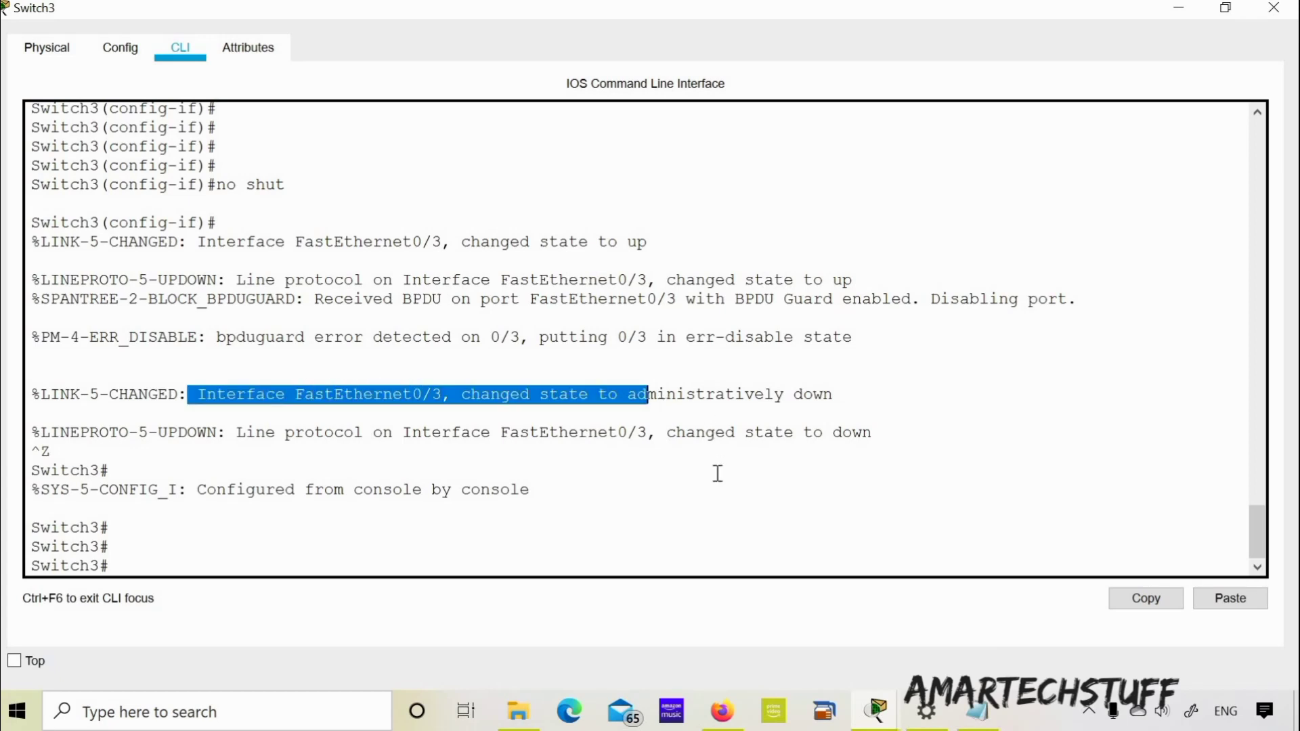
{"action": "left_click_drag", "start_coordinate": [718, 474], "coordinate": [630, 453]}
{"action": "left_click", "coordinate": [612, 461]}
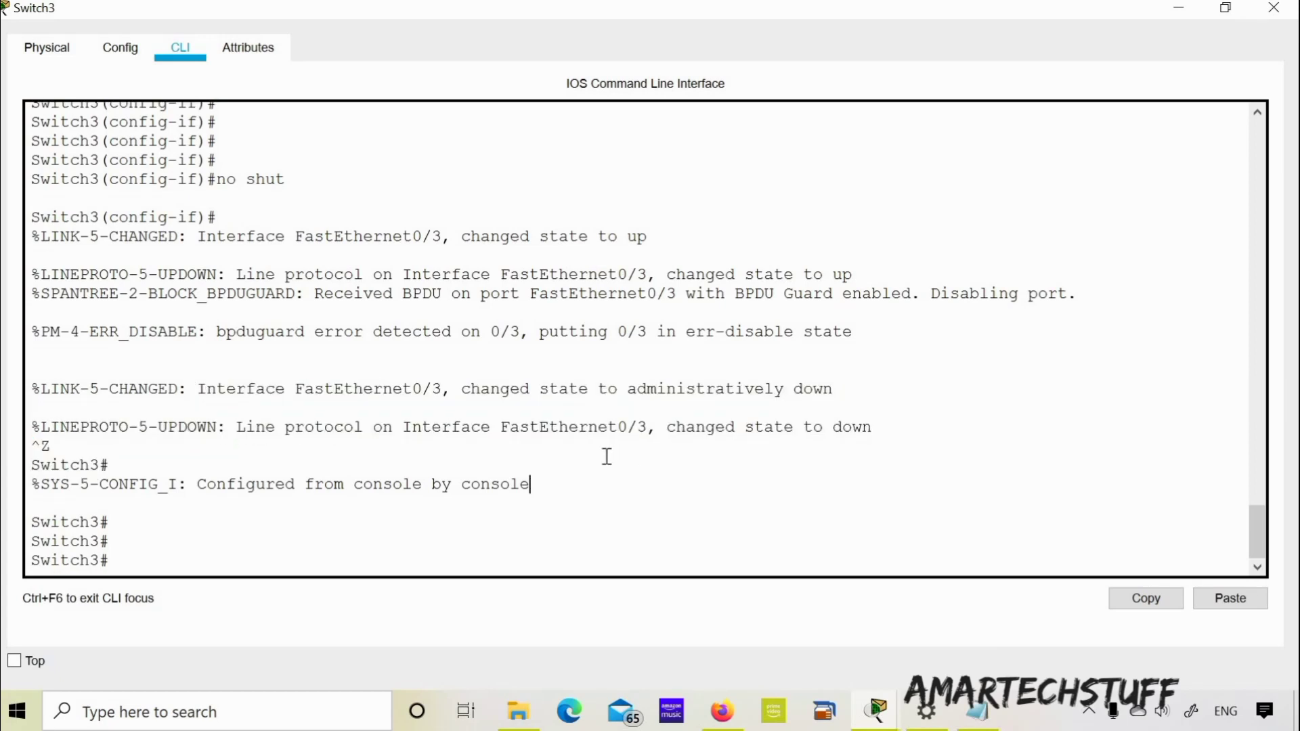
- Recheck Fa0/3 with sh int fa0/3, showing it still down and err-disabled
{"action": "type", "text": "sh int fa0/3"}
{"action": "key", "text": "Return"}
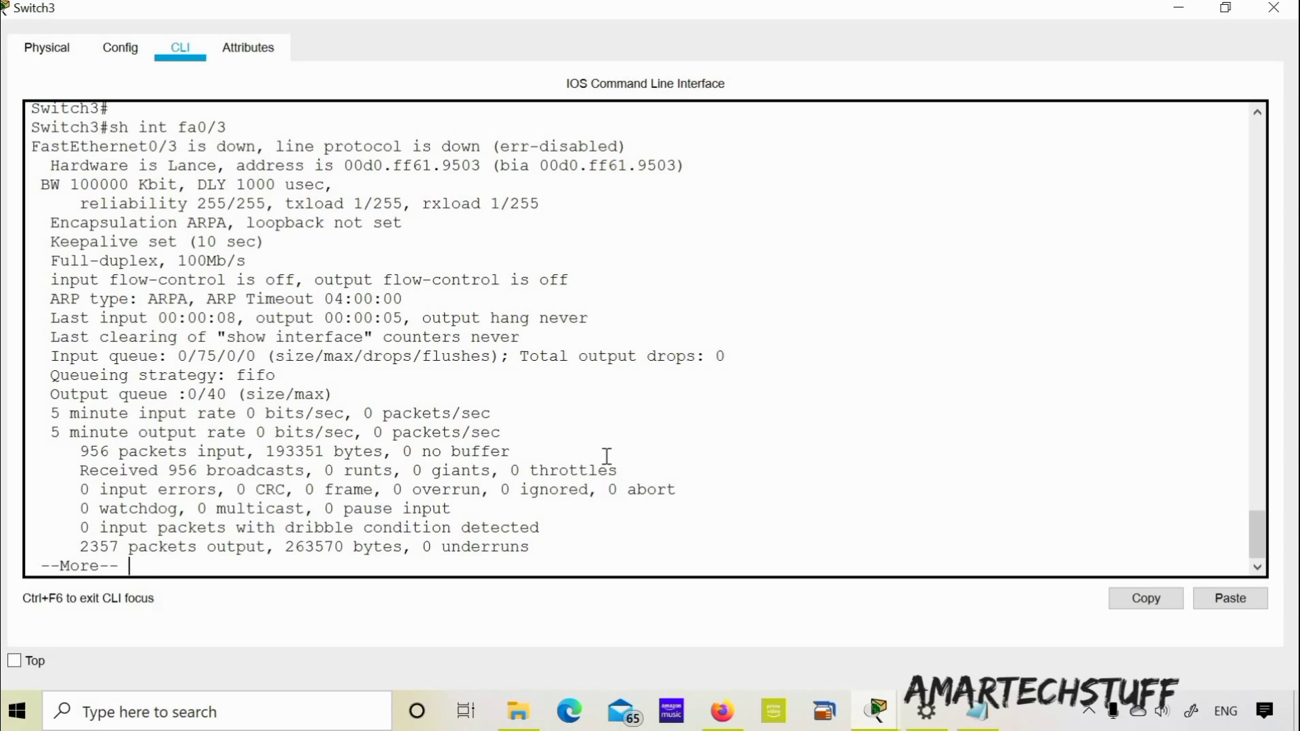
{"action": "key", "text": "space"}
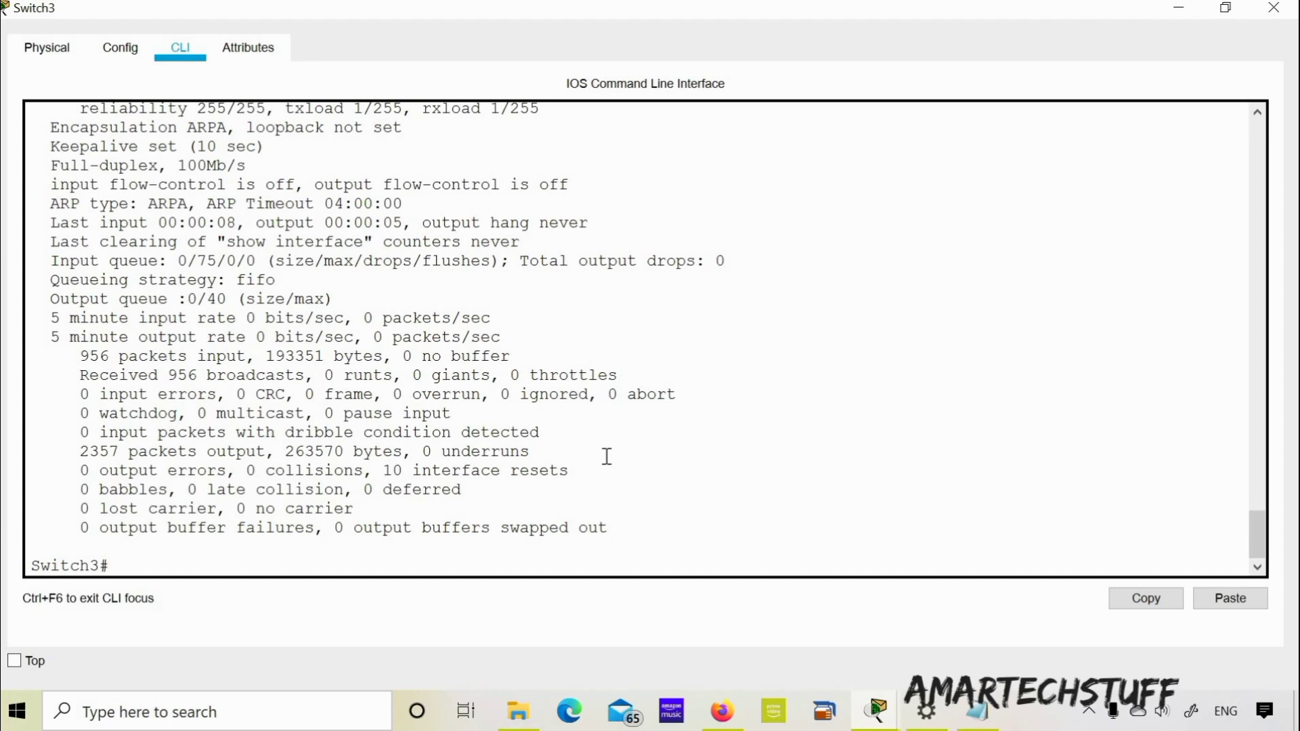
- Minimize Switch3's CLI and view the topology's down Switch3 Fa0/3 to Switch4 Fa0/1 link
{"action": "left_click", "coordinate": [1179, 8]}
{"action": "left_click", "coordinate": [281, 357]}
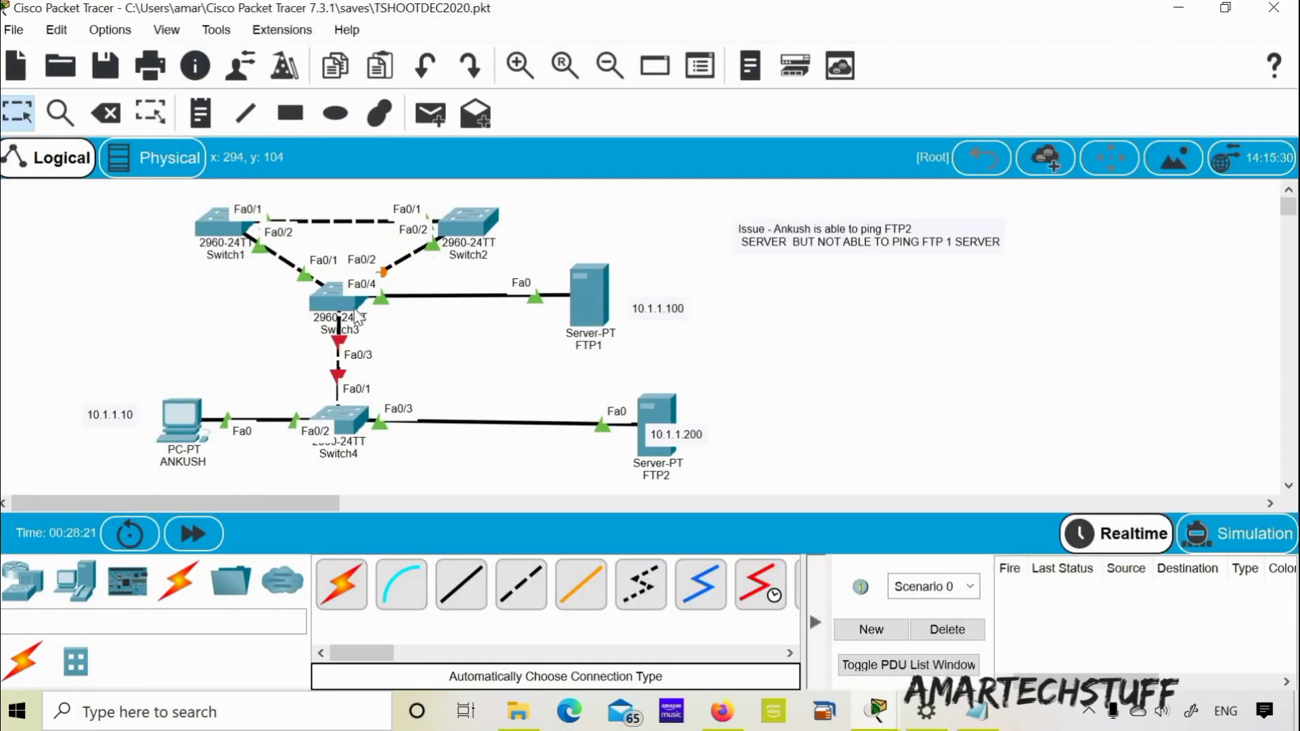
{"action": "mouse_move", "coordinate": [333, 302]}
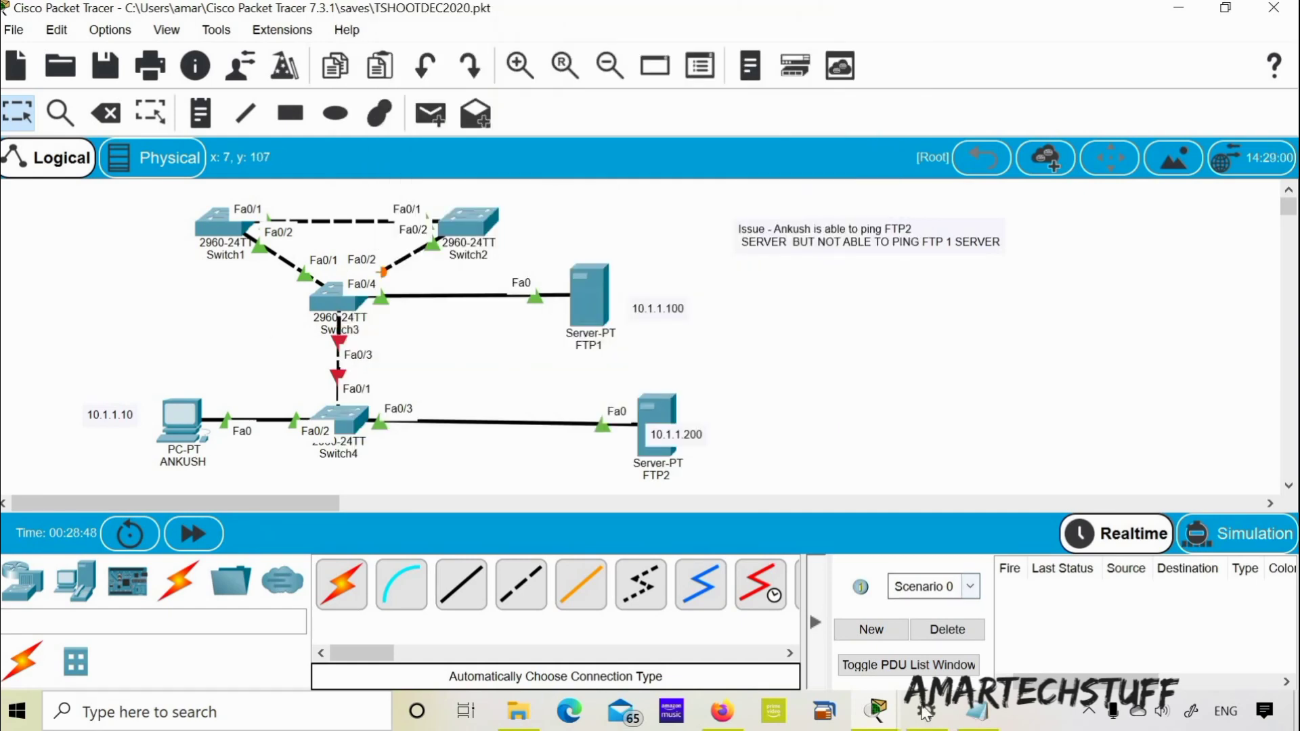
- Reopen Switch3's CLI and page the sh run output to the interface configuration
{"action": "mouse_move", "coordinate": [880, 717]}
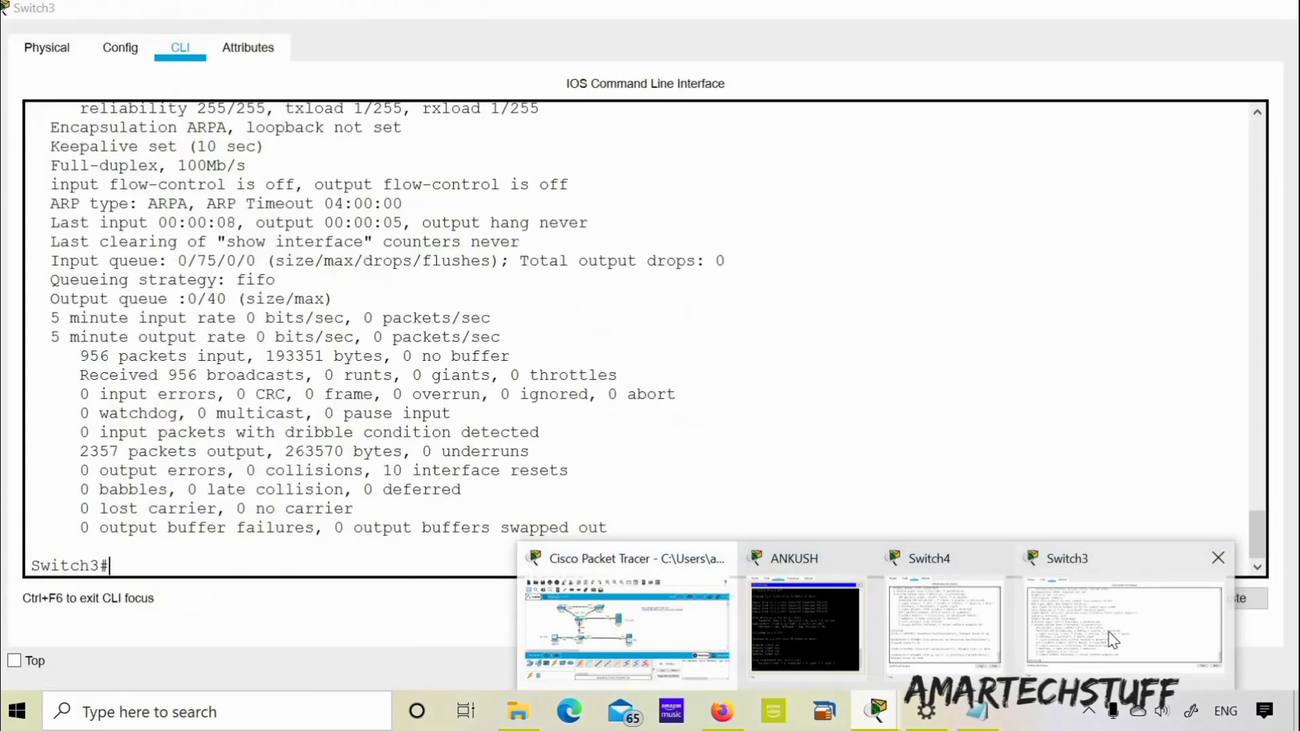
{"action": "left_click", "coordinate": [1113, 640]}
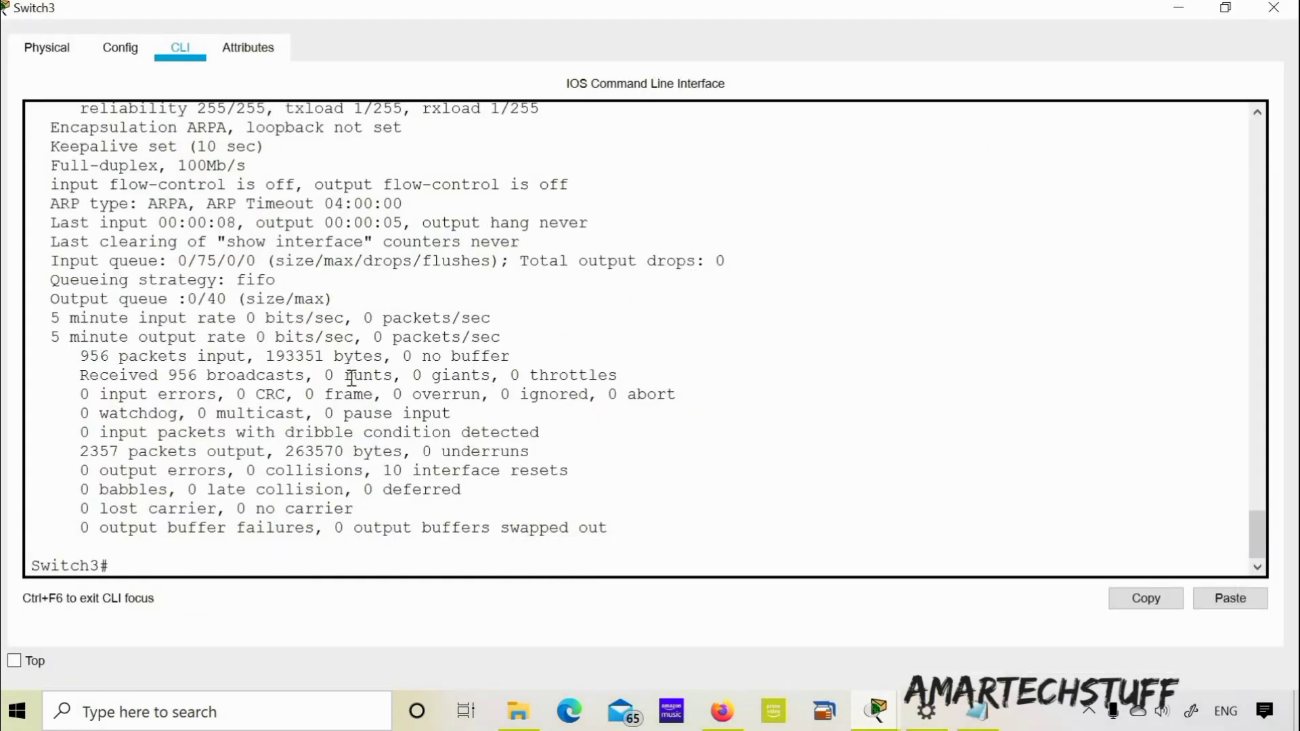
{"action": "type", "text": "sh run"}
{"action": "key", "text": "Return"}
{"action": "key", "text": "space"}
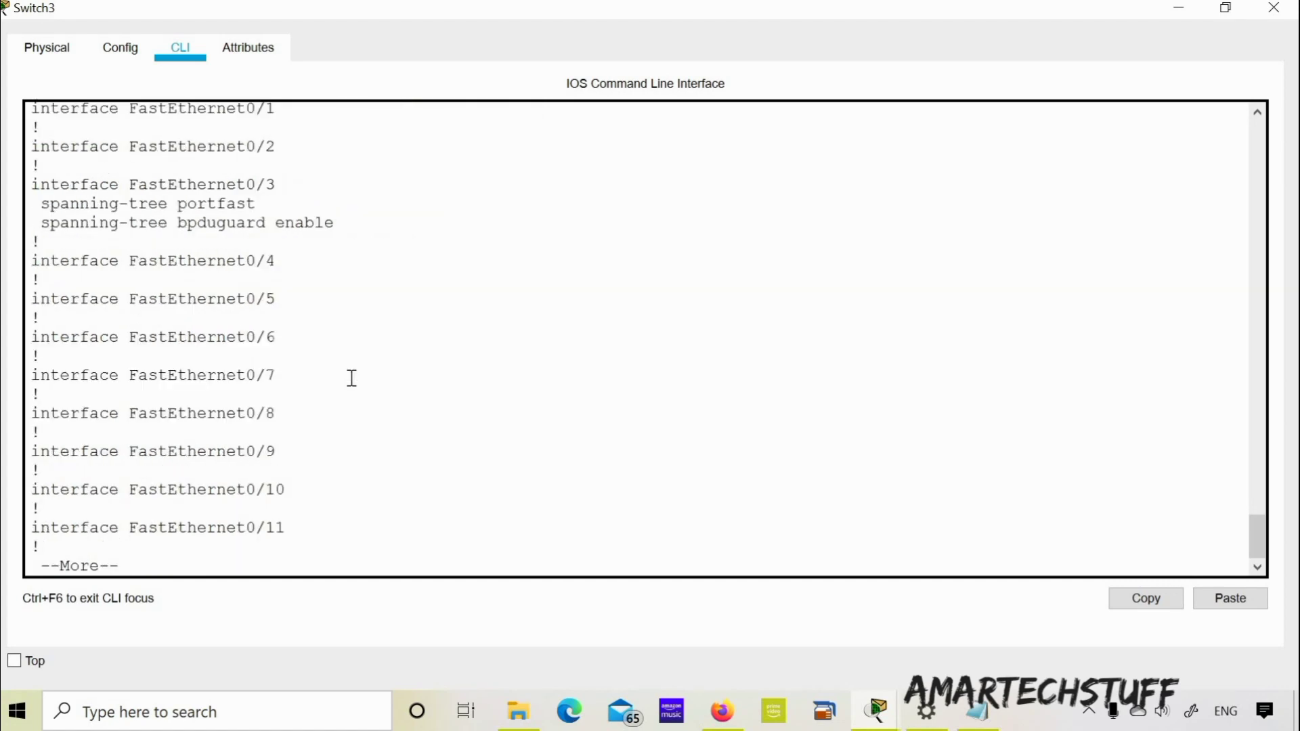
- Highlight Fa0/3's spanning-tree portfast and spanning-tree bpduguard enable lines
{"action": "left_click_drag", "start_coordinate": [41, 205], "coordinate": [258, 203]}
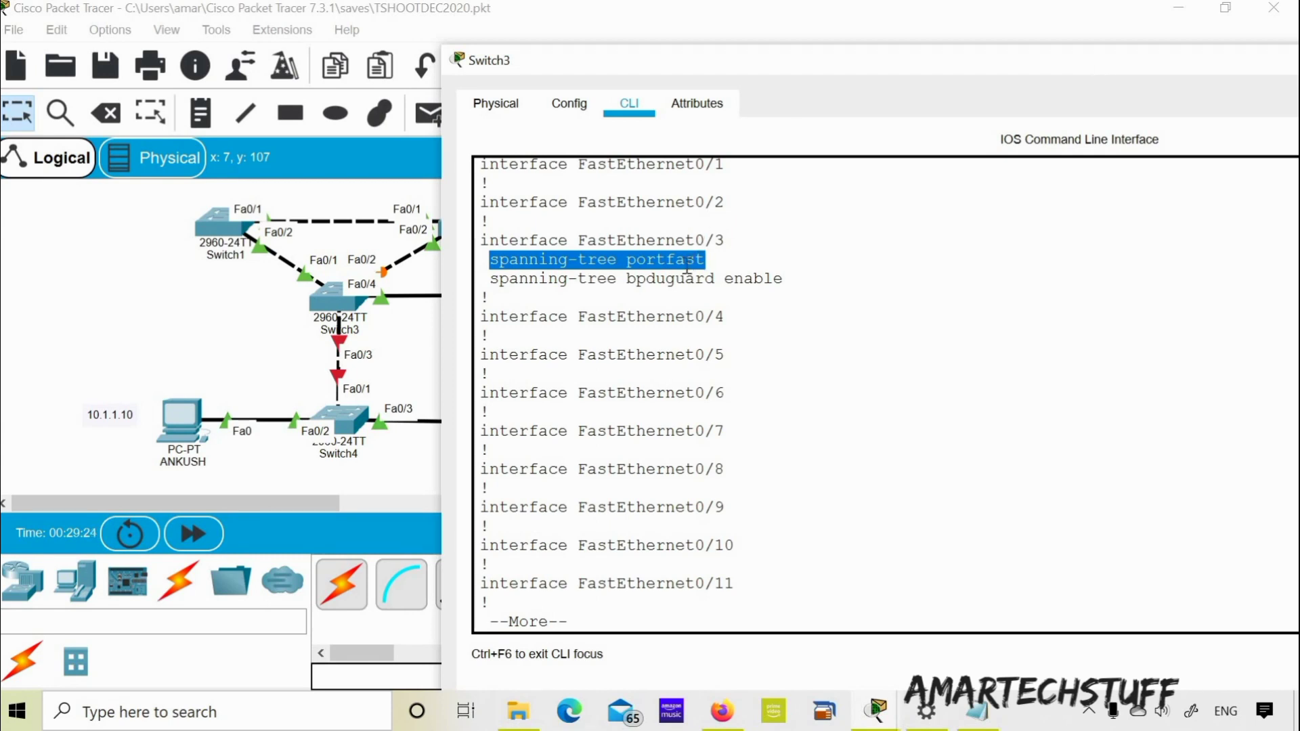
{"action": "left_click", "coordinate": [594, 269]}
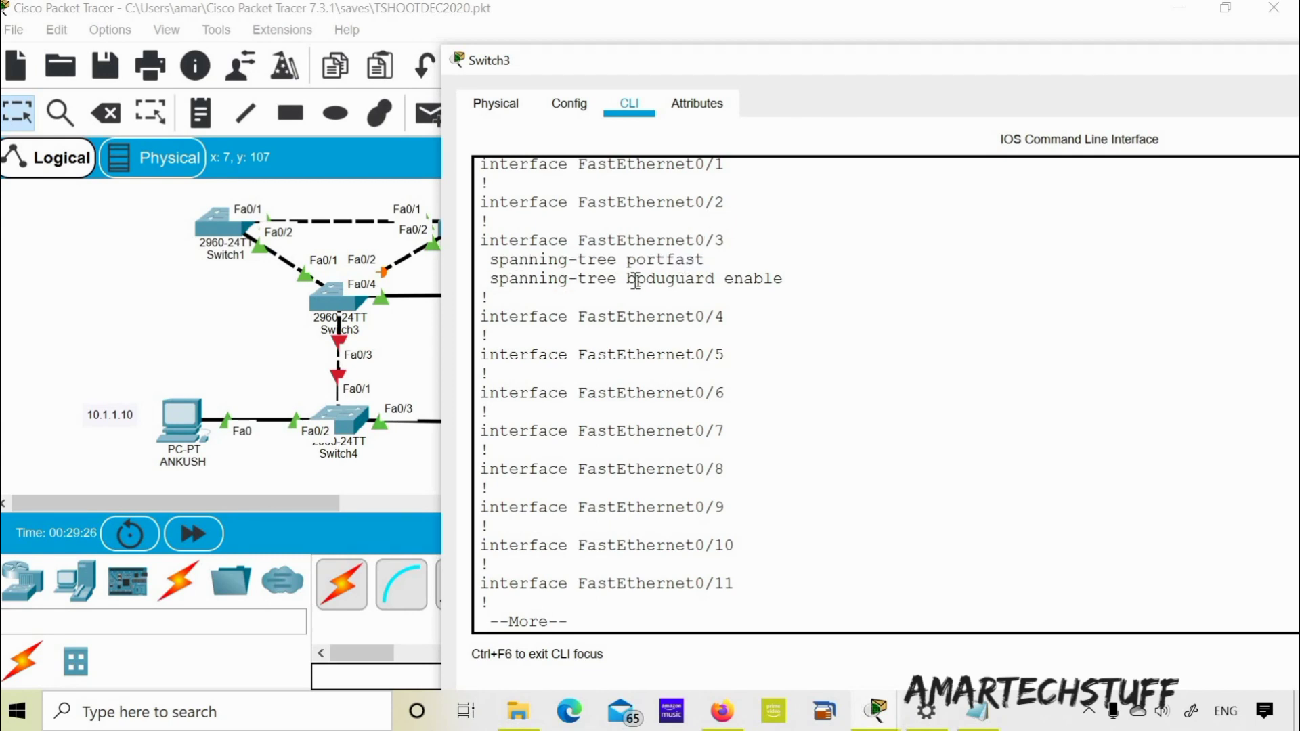
{"action": "left_click_drag", "start_coordinate": [489, 279], "coordinate": [789, 278]}
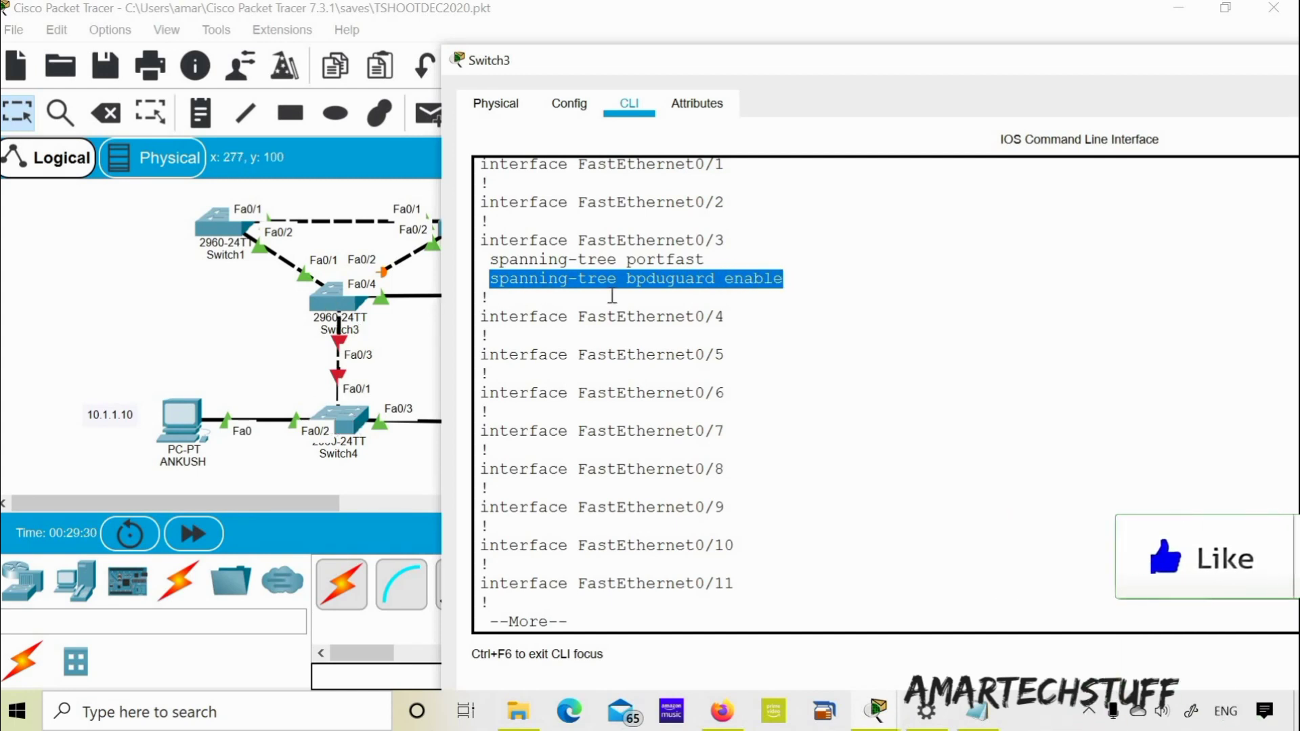
{"action": "double_click", "coordinate": [639, 278]}
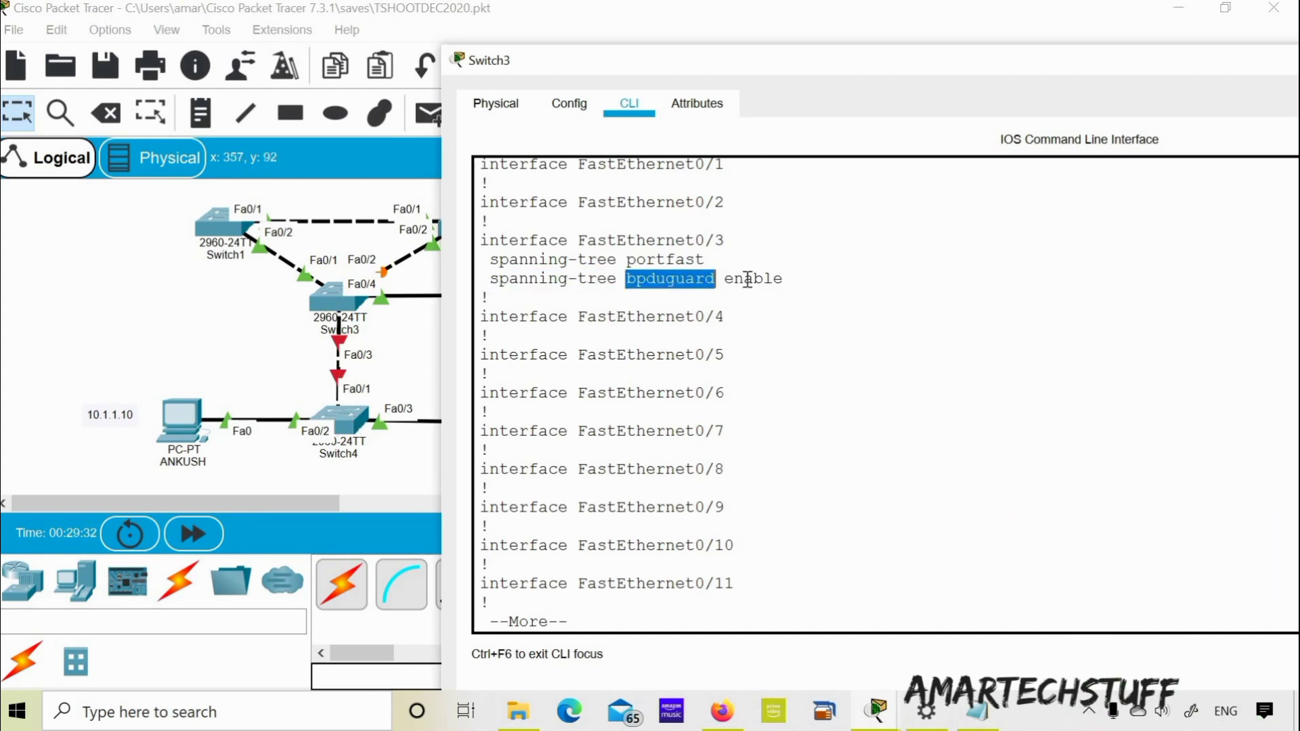
{"action": "left_click", "coordinate": [773, 278], "text": "shift"}
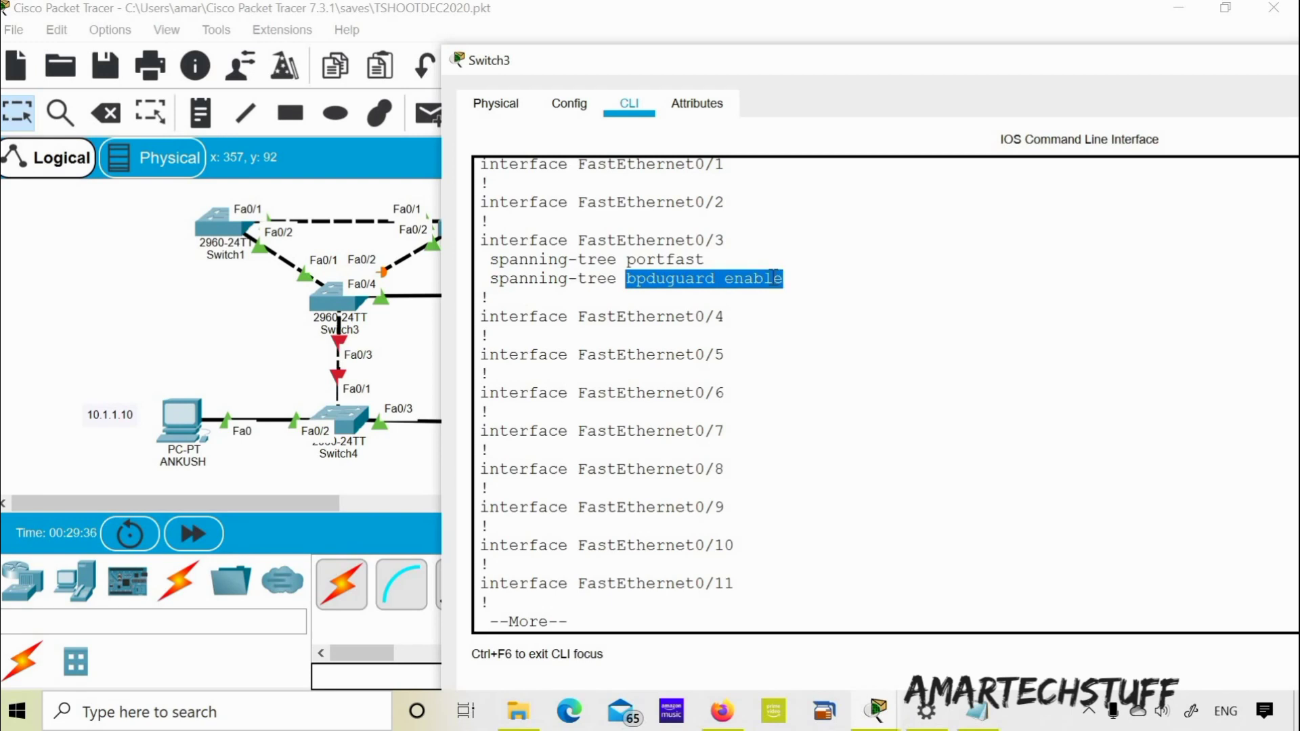
- Remove spanning-tree portfast from Switch3 interface Fa0/3
{"action": "left_click", "coordinate": [598, 272]}
{"action": "type", "text": "q"}
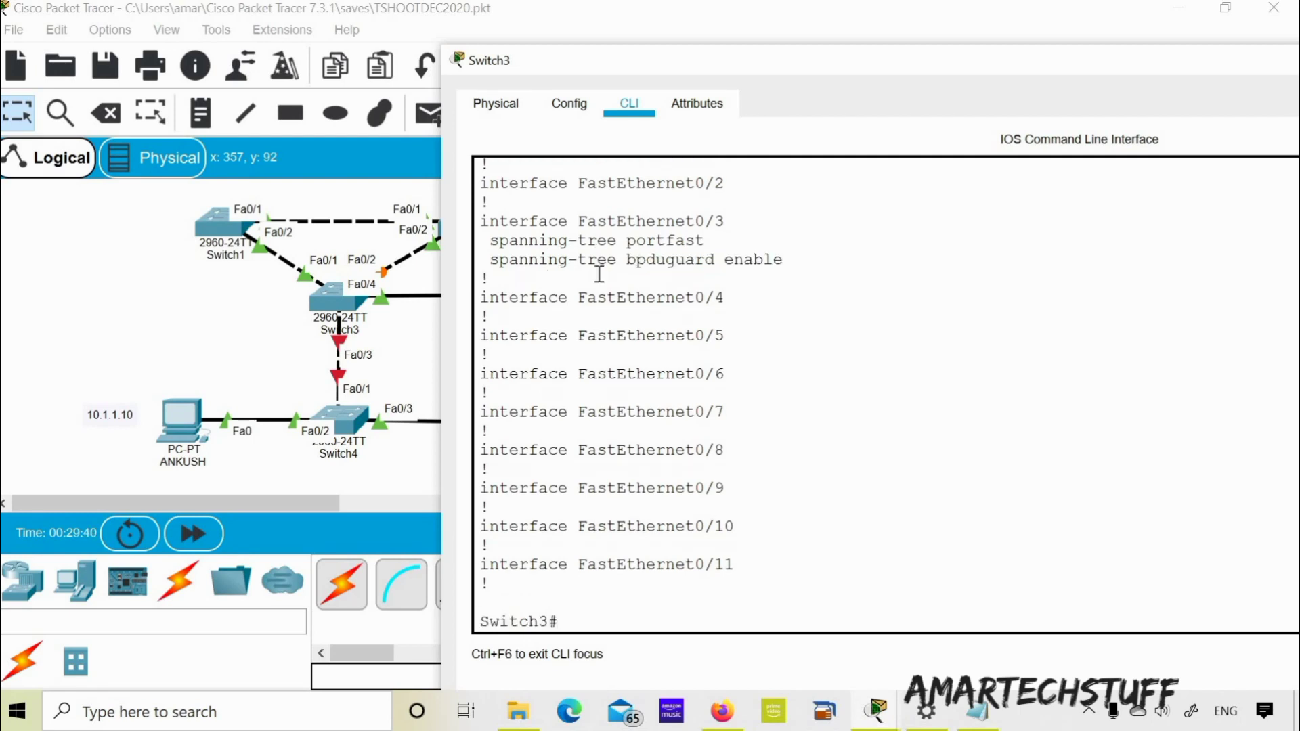
{"action": "type", "text": "config"}
{"action": "key", "text": "Return"}
{"action": "key", "text": "Return"}
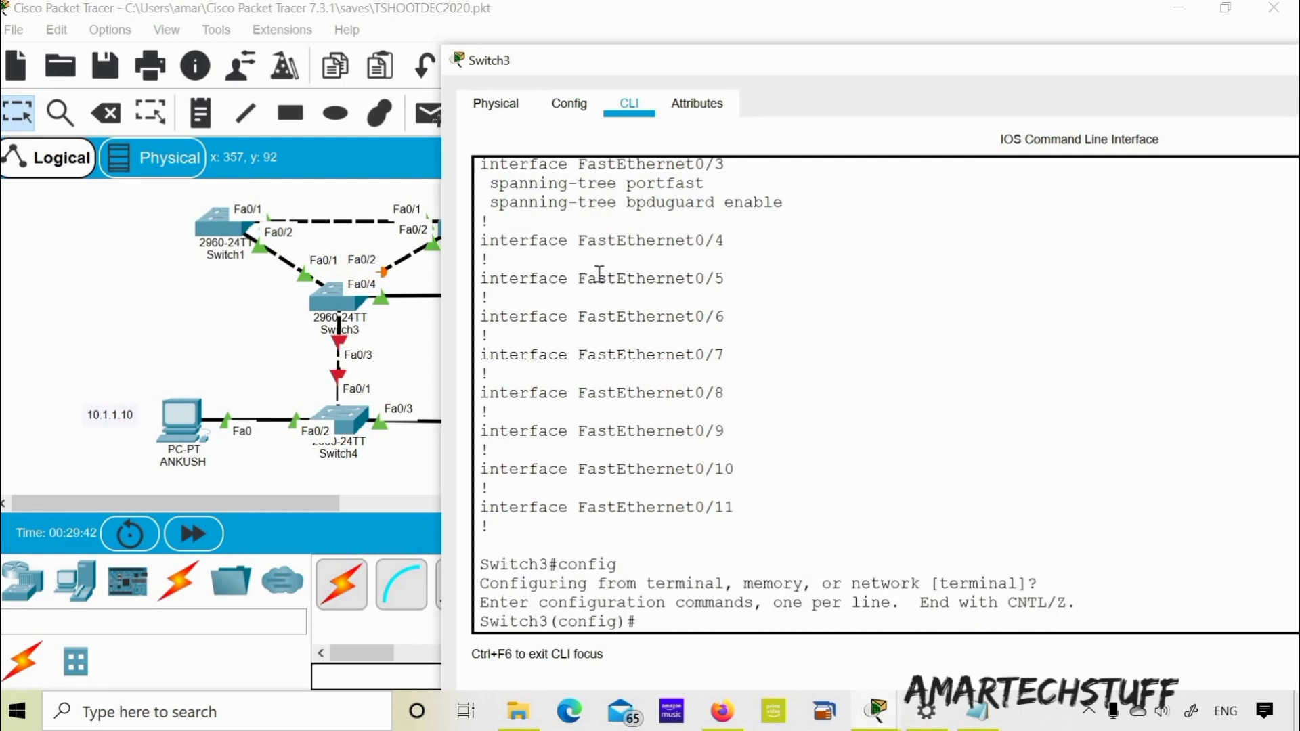
{"action": "type", "text": "int fa0/3"}
{"action": "key", "text": "Return"}
{"action": "type", "text": "no"}
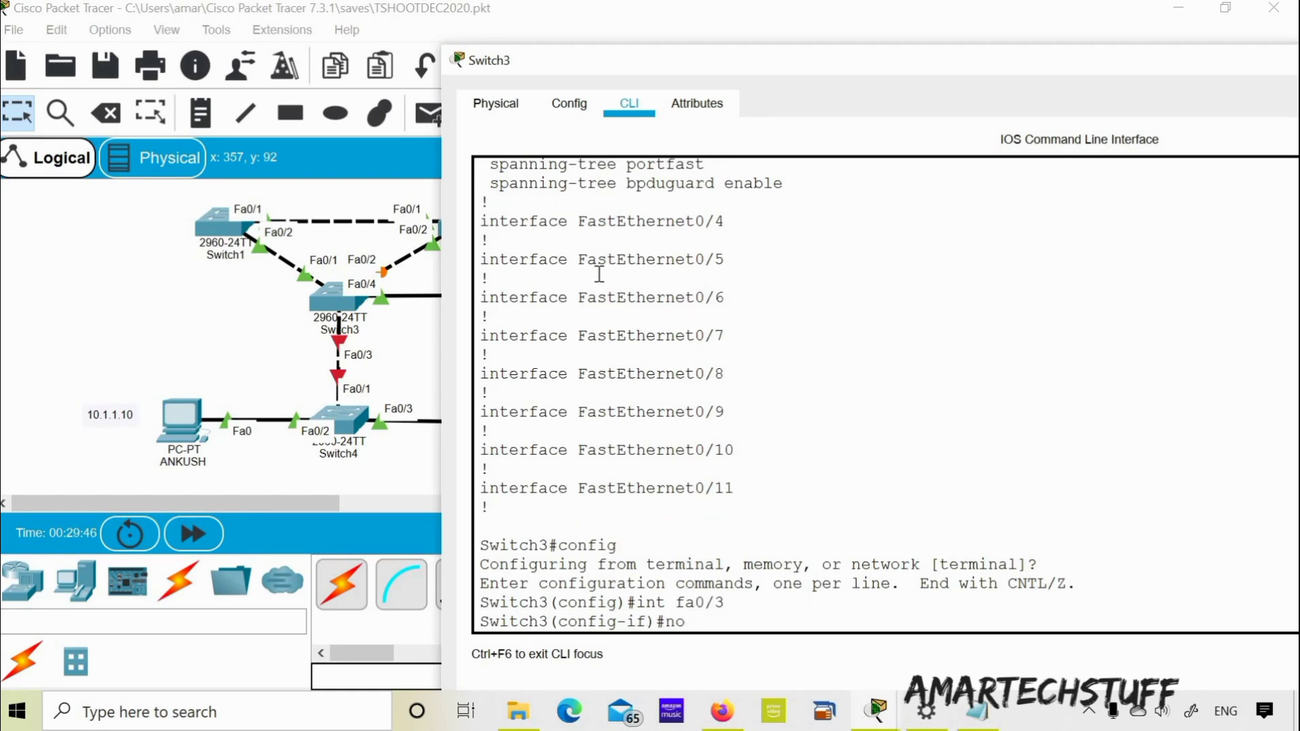
{"action": "type", "text": " span"}
{"action": "key", "text": "Tab"}
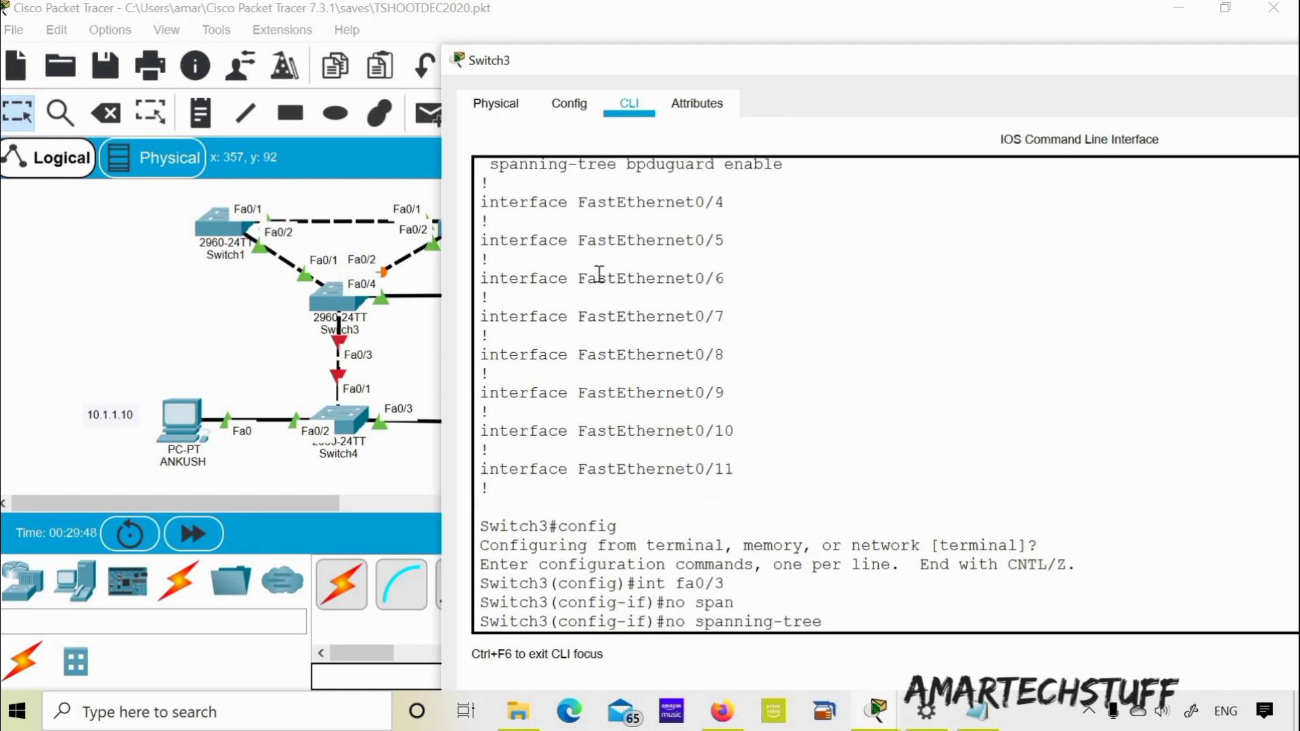
{"action": "type", "text": "po"}
{"action": "key", "text": "Tab"}
{"action": "key", "text": "Return"}
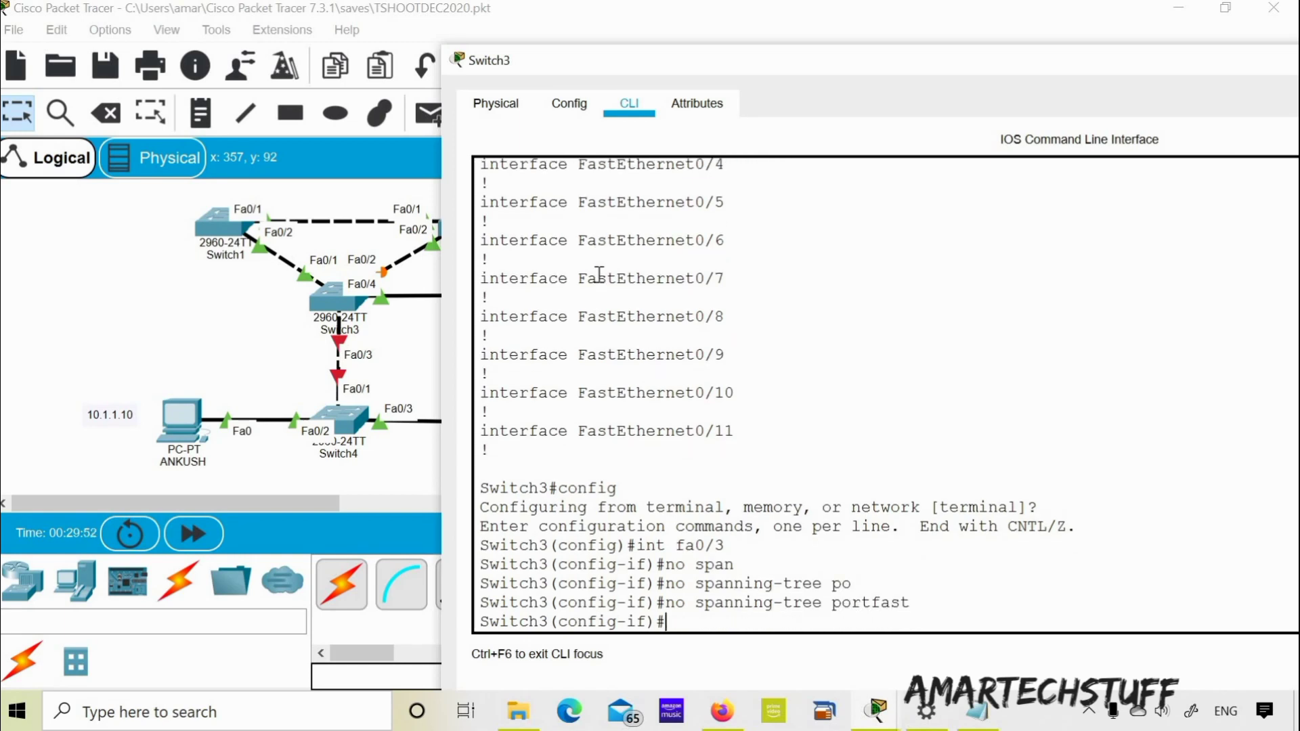
- Run no spanning-tree bpduguard enable on Fa0/3 using the copied line, then exit configuration
{"action": "scroll", "coordinate": [598, 275], "scroll_direction": "up", "scroll_amount": 2}
{"action": "left_click_drag", "start_coordinate": [491, 208], "coordinate": [785, 213]}
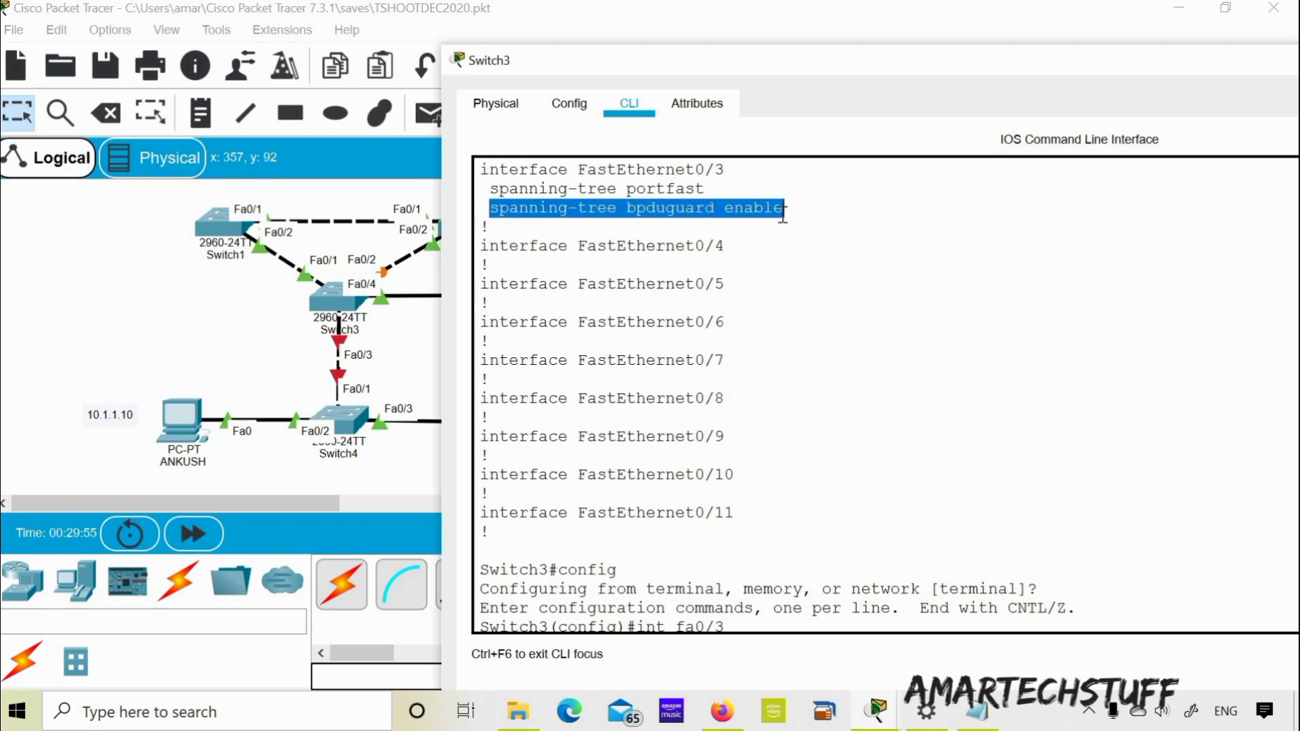
{"action": "double_click", "coordinate": [936, 67]}
{"action": "left_click", "coordinate": [1144, 600]}
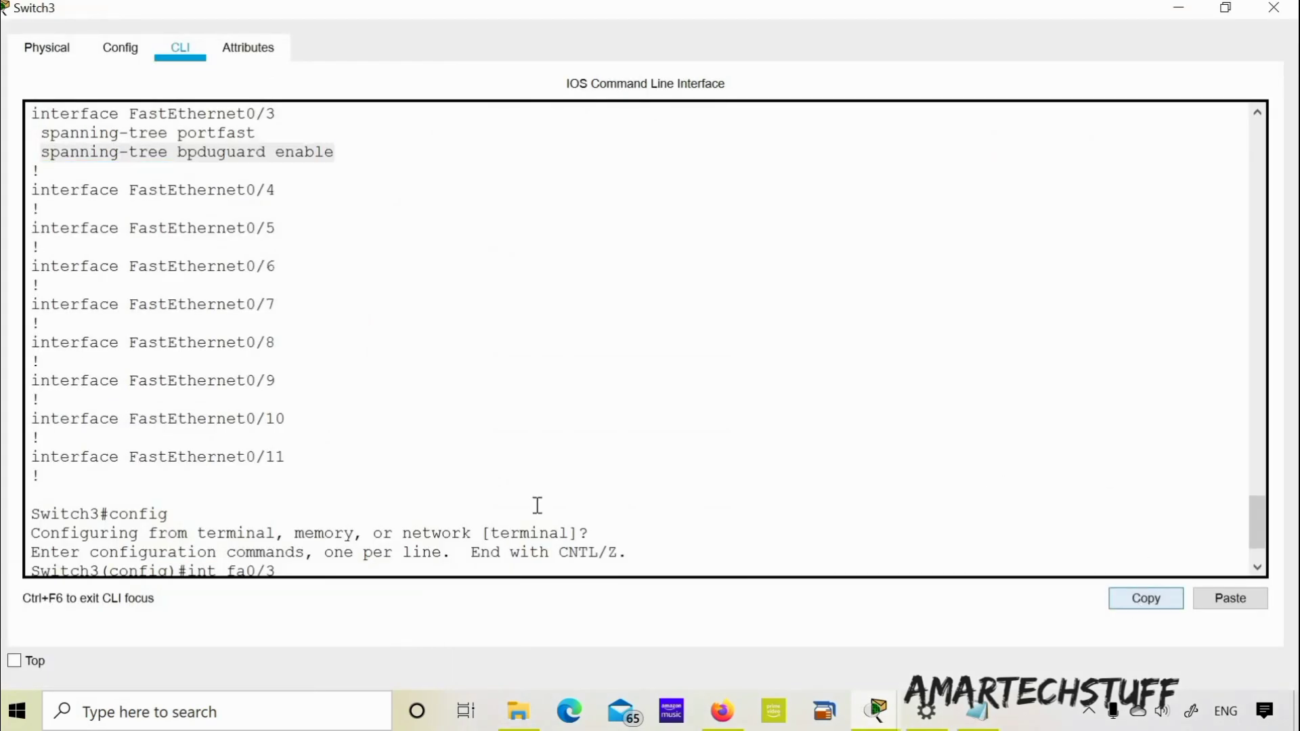
{"action": "left_click", "coordinate": [528, 500]}
{"action": "type", "text": "no"}
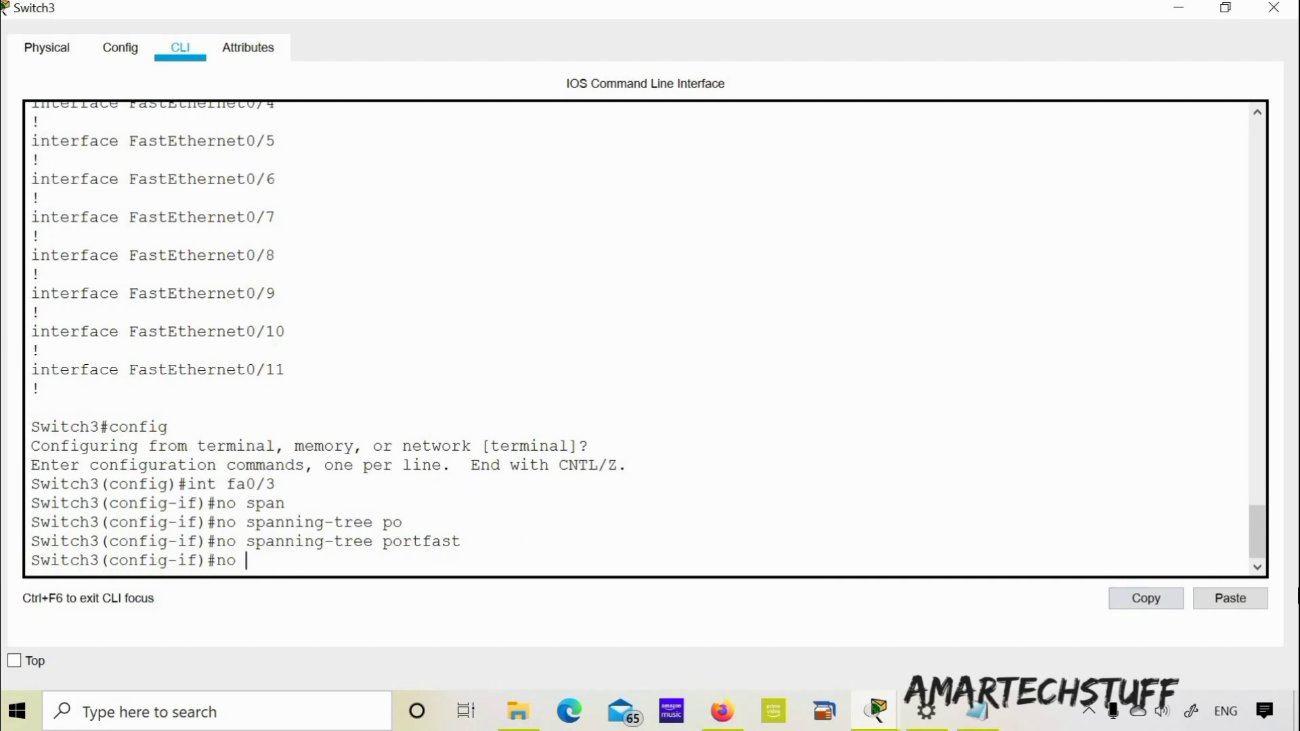
{"action": "left_click", "coordinate": [1229, 599]}
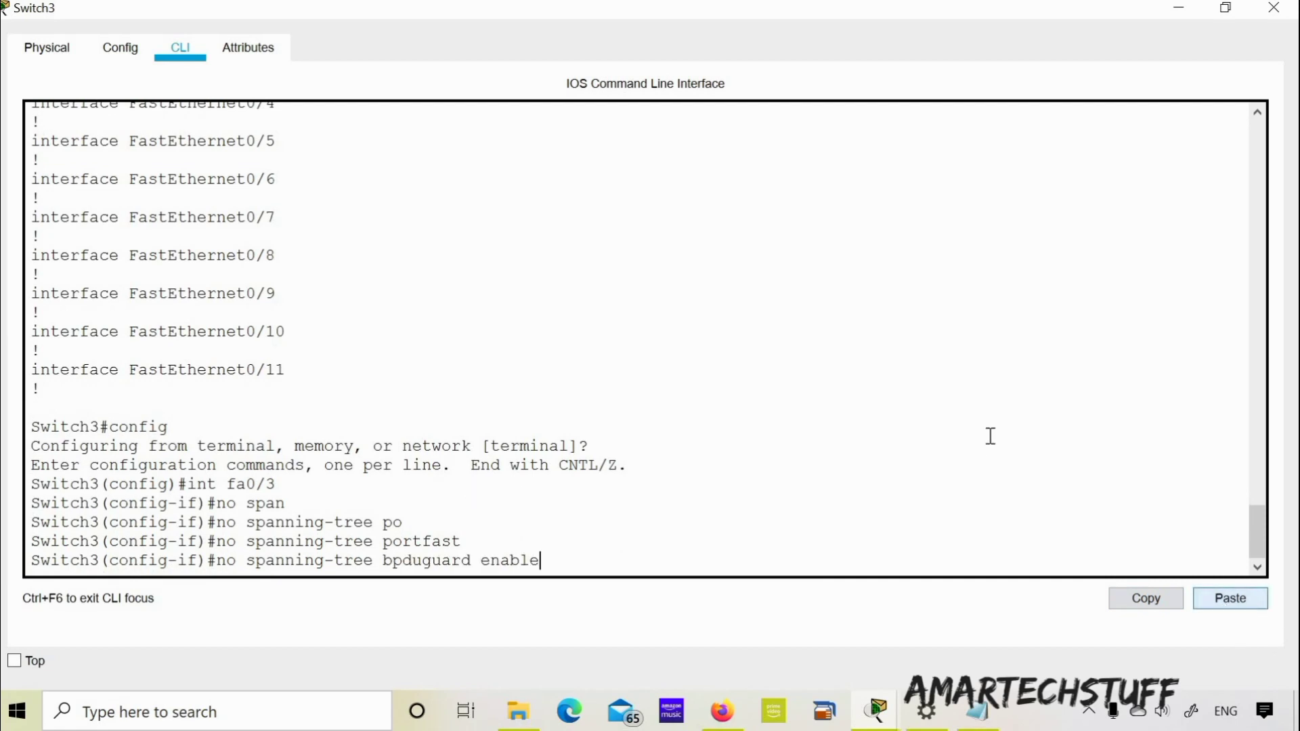
{"action": "key", "text": "Return"}
{"action": "key", "text": "ctrl+z"}
{"action": "key", "text": "Return"}
{"action": "key", "text": "Return"}
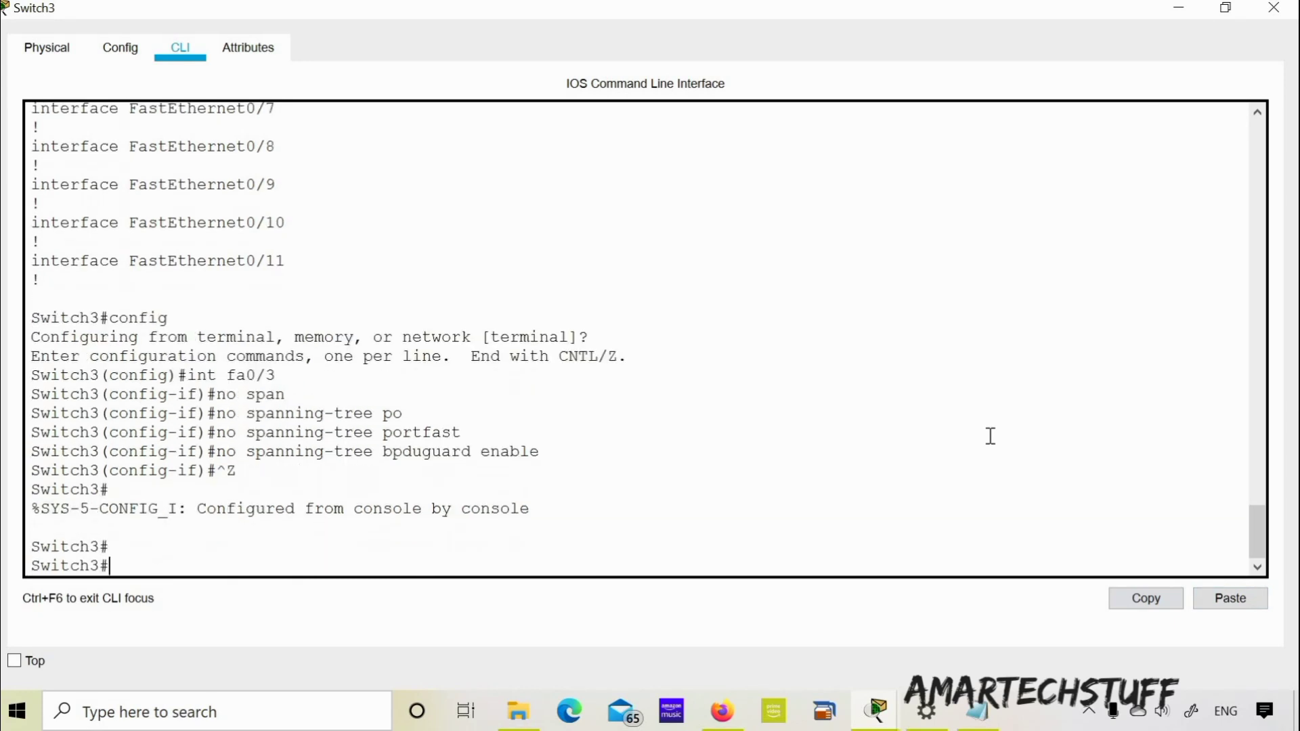
- Check Fa0/3's current status with sh int fa0/3
{"action": "type", "text": "sh int fa0/3"}
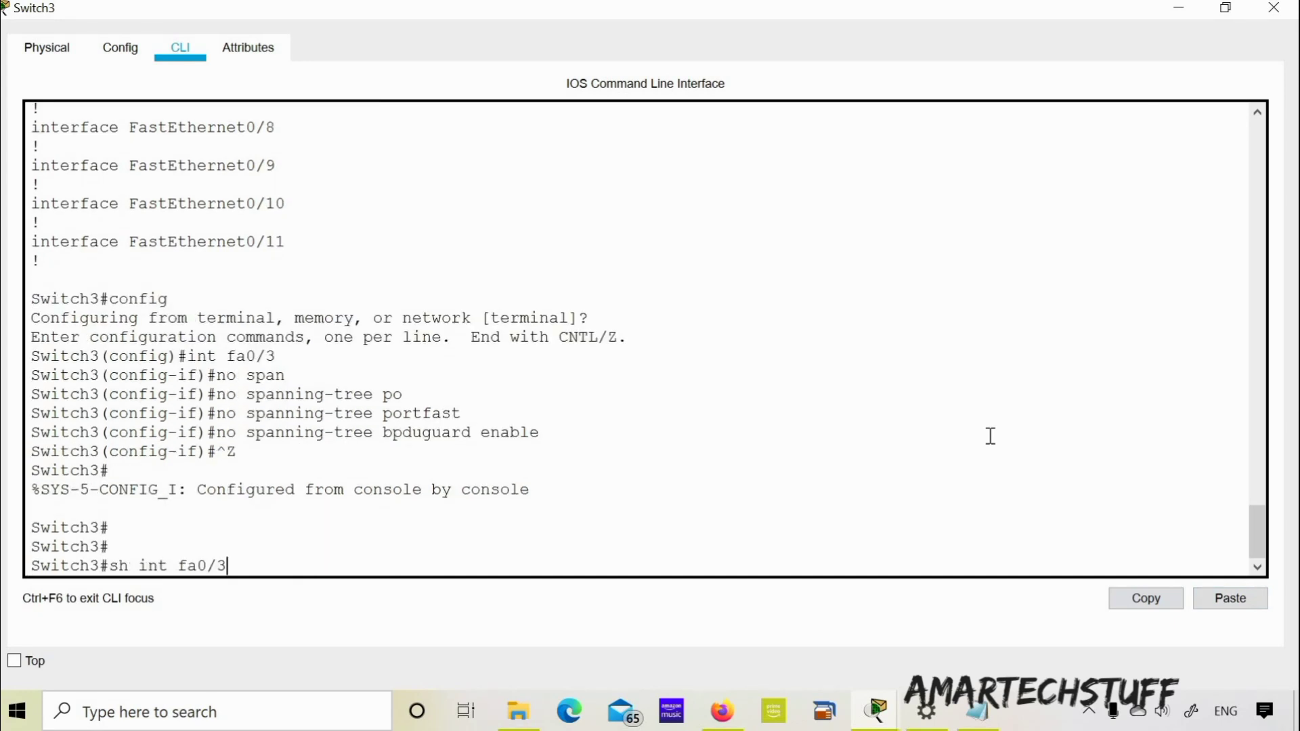
{"action": "key", "text": "Return"}
{"action": "key", "text": "space"}
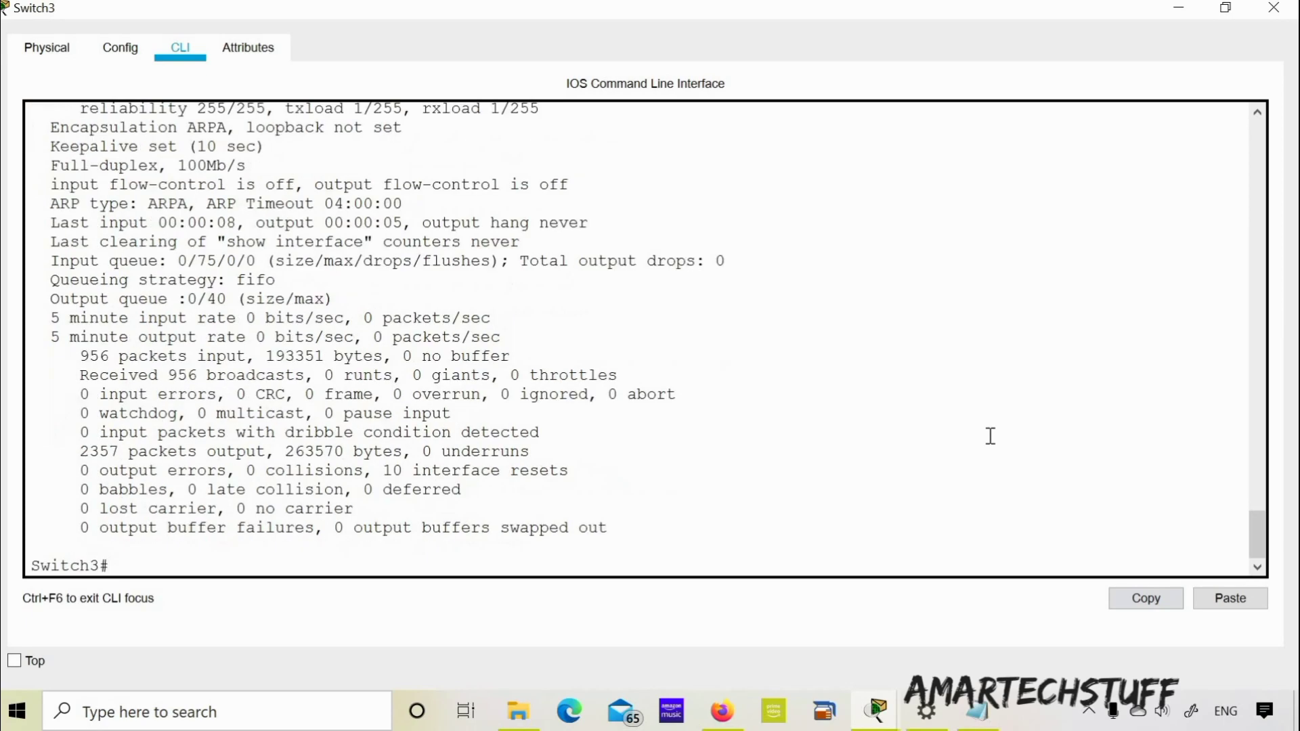
- Bounce Fa0/3 with shut and no shut, then exit configuration mode
{"action": "type", "text": "config"}
{"action": "key", "text": "Return"}
{"action": "key", "text": "Return"}
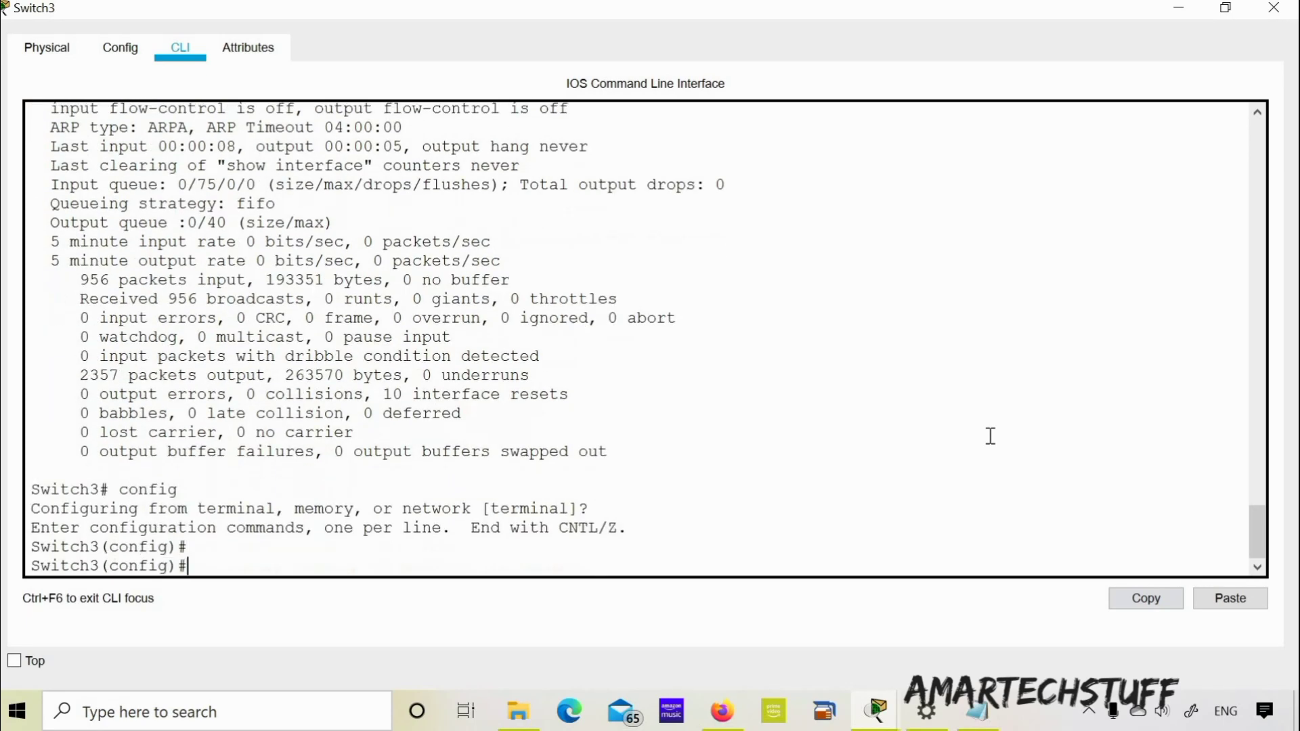
{"action": "type", "text": "int fa0/3"}
{"action": "key", "text": "Return"}
{"action": "type", "text": "s"}
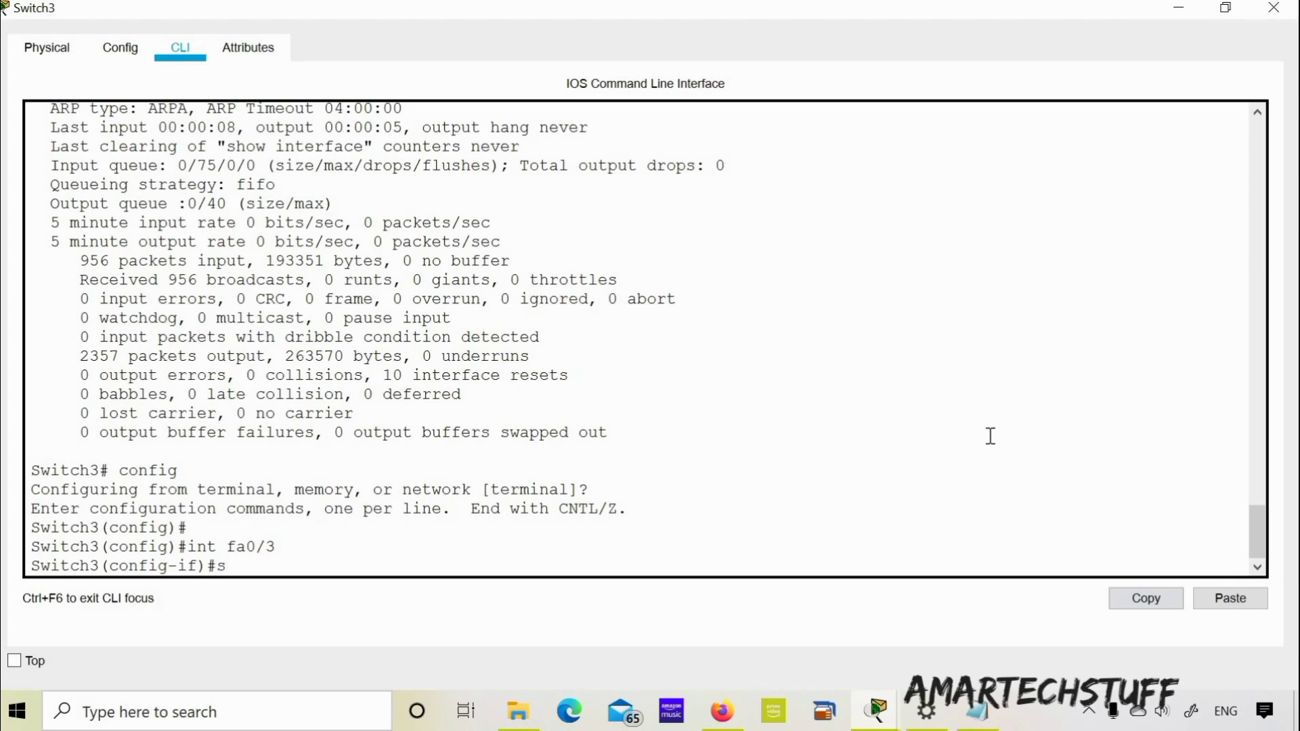
{"action": "type", "text": "hut"}
{"action": "key", "text": "Return"}
{"action": "type", "text": "no"}
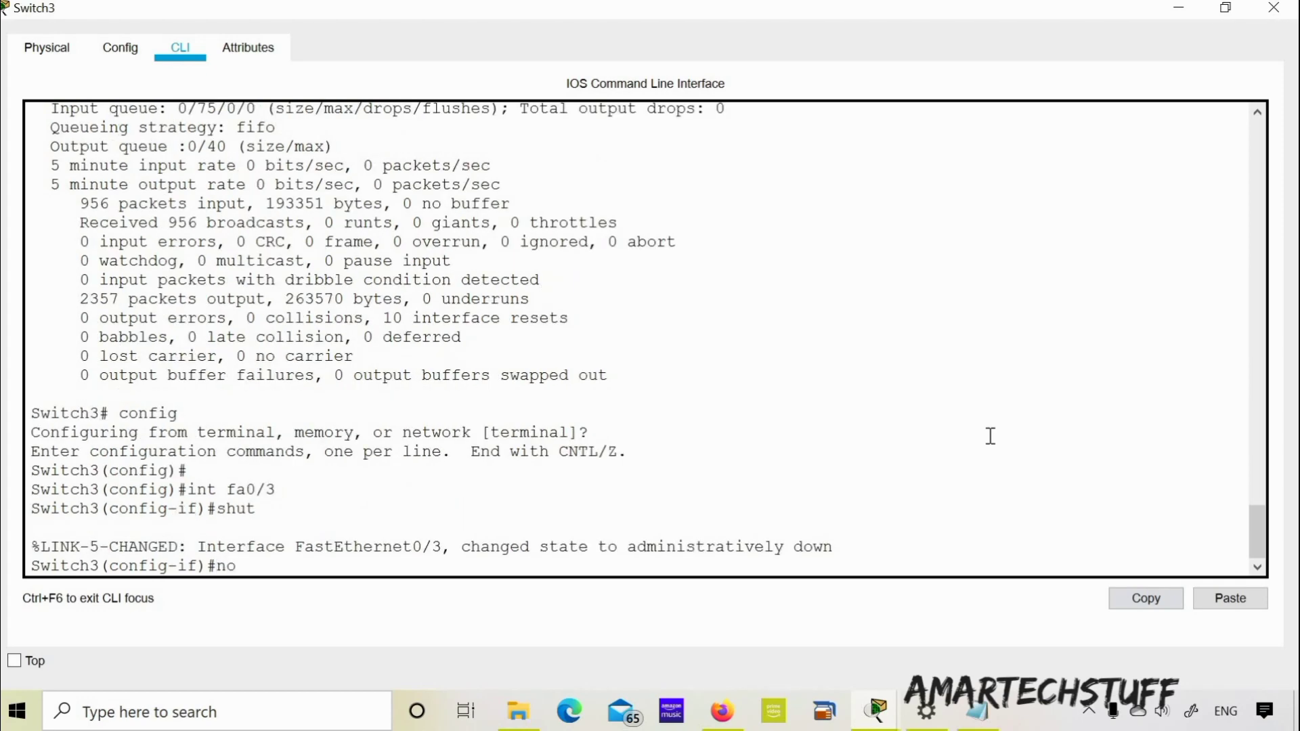
{"action": "type", "text": " shut"}
{"action": "key", "text": "Return"}
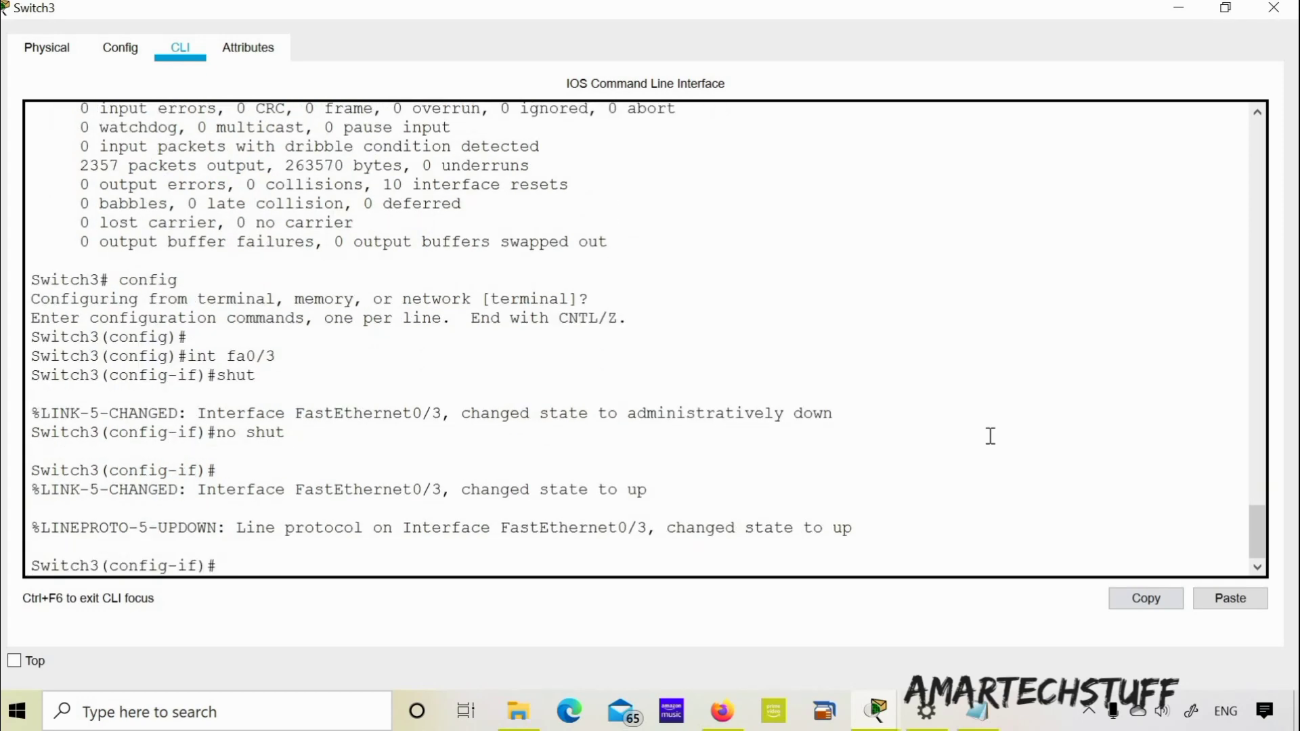
{"action": "key", "text": "ctrl+z"}
{"action": "key", "text": "Return"}
{"action": "key", "text": "Return"}
{"action": "key", "text": "Return"}
- Rerun sh int fa0/3, confirming Fa0/3 is up, line protocol up (connected)
{"action": "key", "text": "Return"}
{"action": "type", "text": "config"}
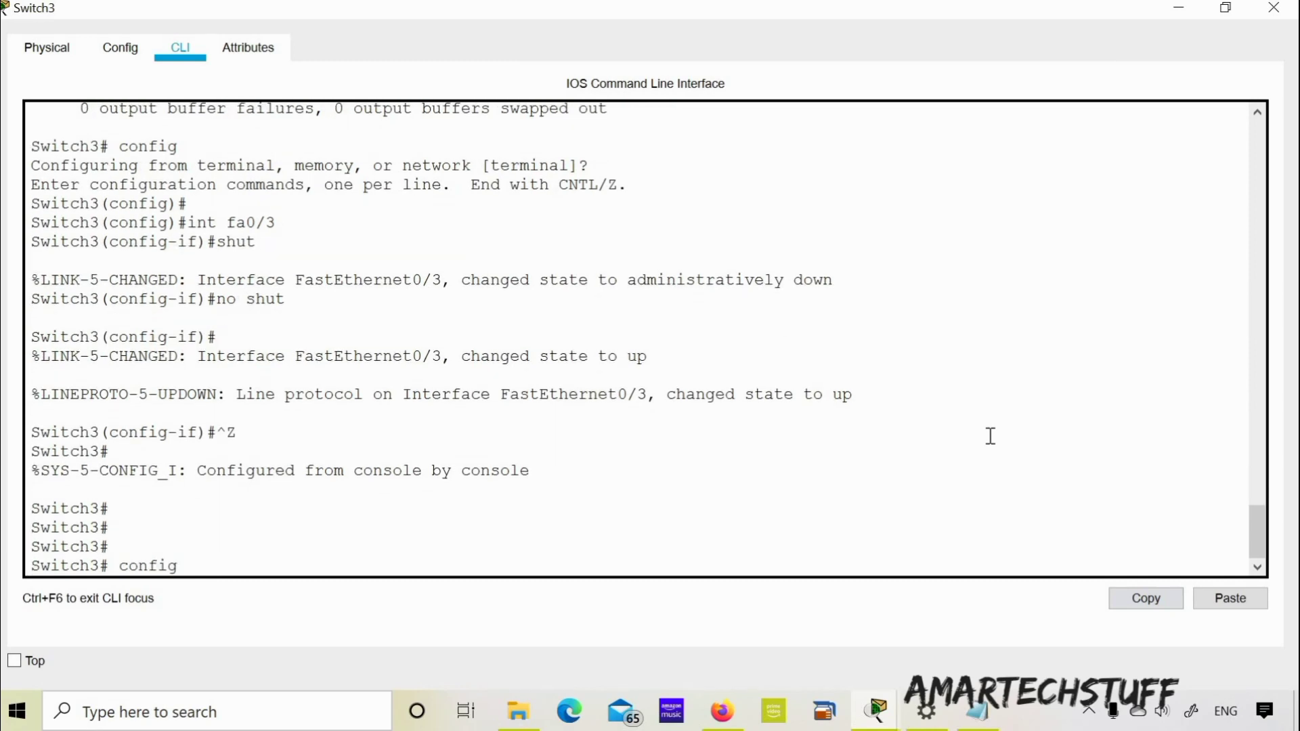
{"action": "key", "text": "Up"}
{"action": "key", "text": "Up"}
{"action": "key", "text": "Return"}
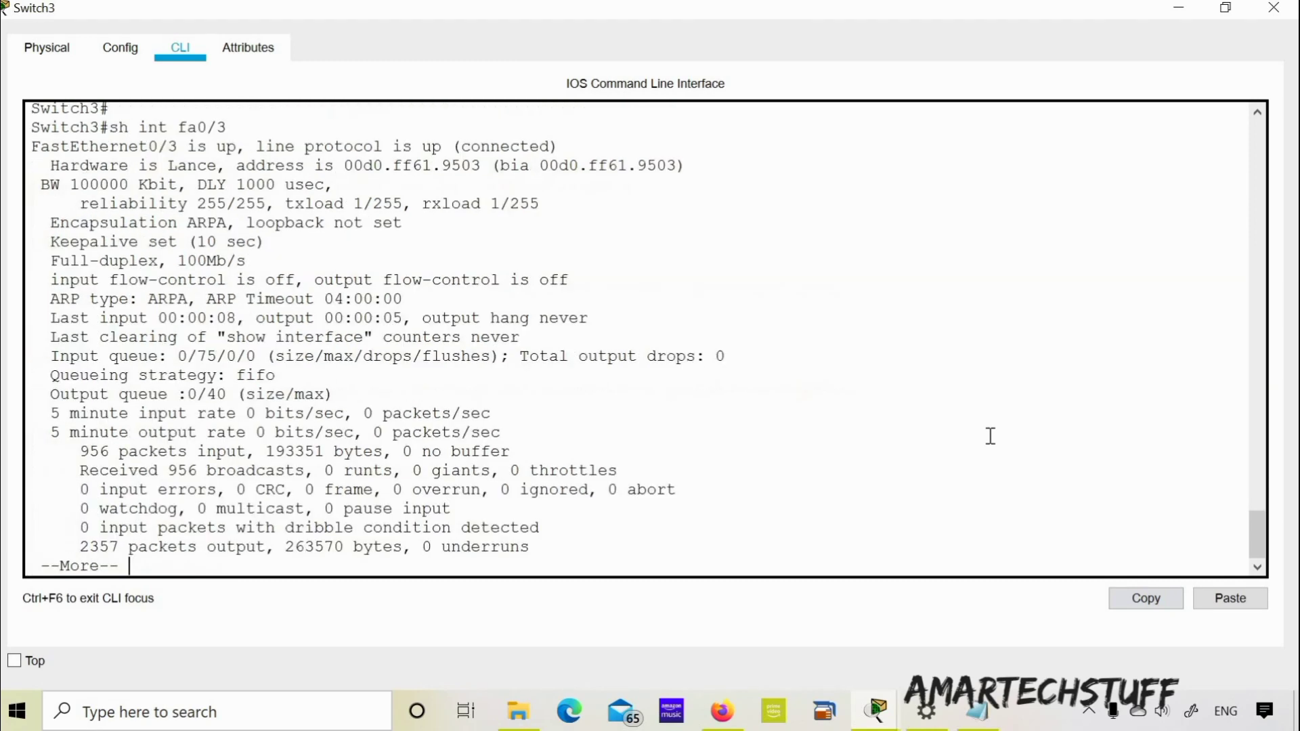
{"action": "key", "text": "space"}
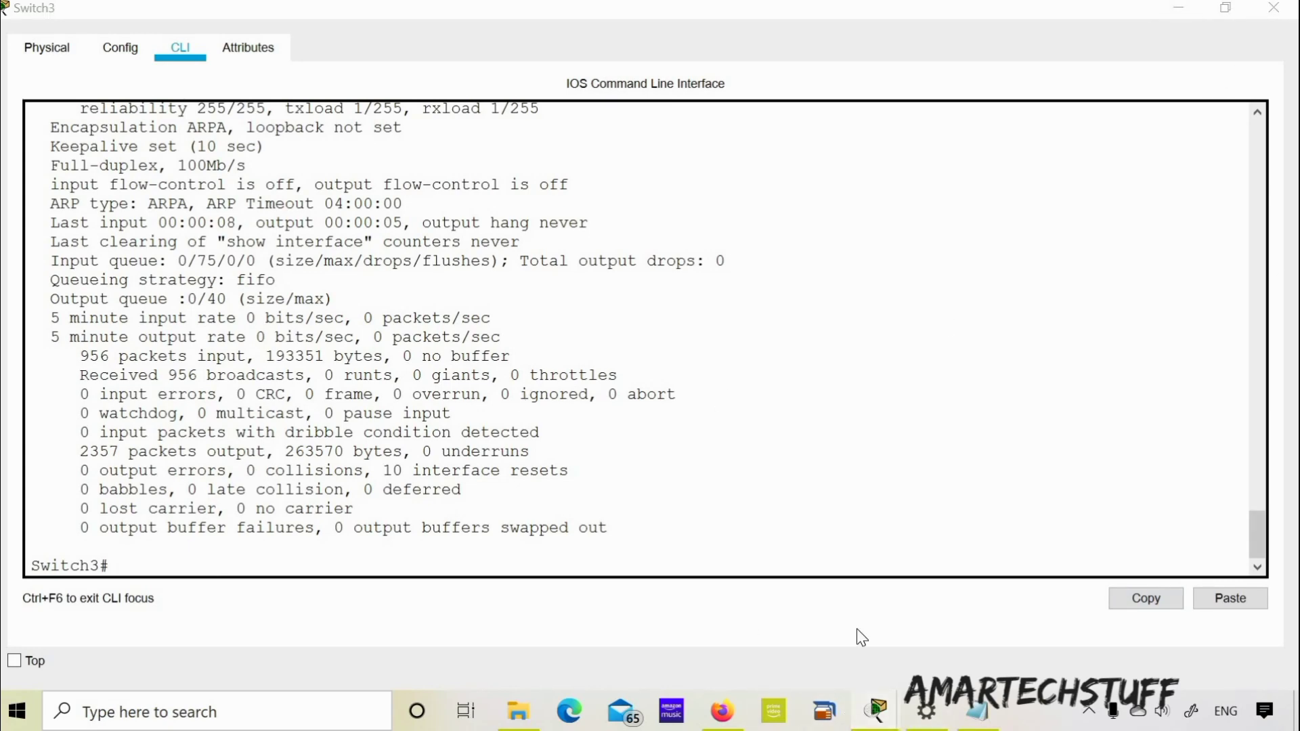
- Rerun the ping to 10.1.1.100 from PC ANKUSH's command prompt
{"action": "mouse_move", "coordinate": [877, 711]}
{"action": "left_click", "coordinate": [793, 650]}
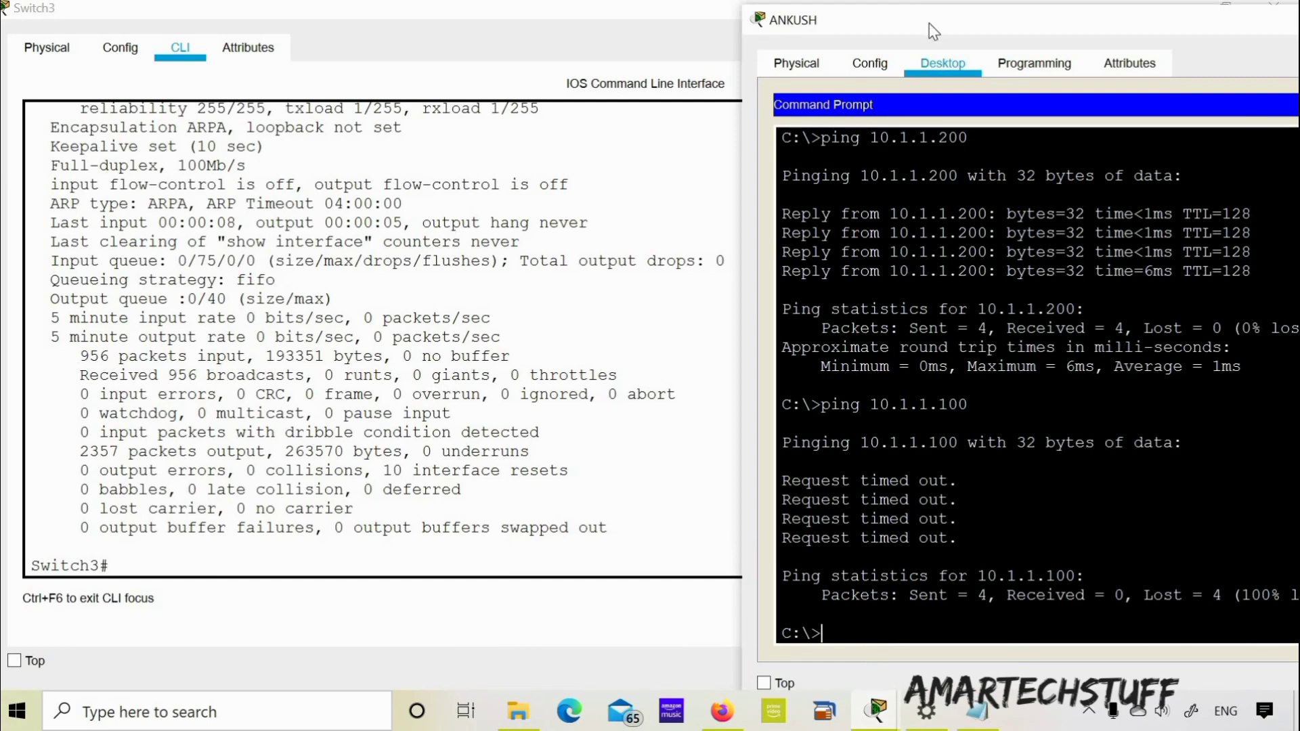
{"action": "left_click_drag", "start_coordinate": [930, 24], "coordinate": [457, 31]}
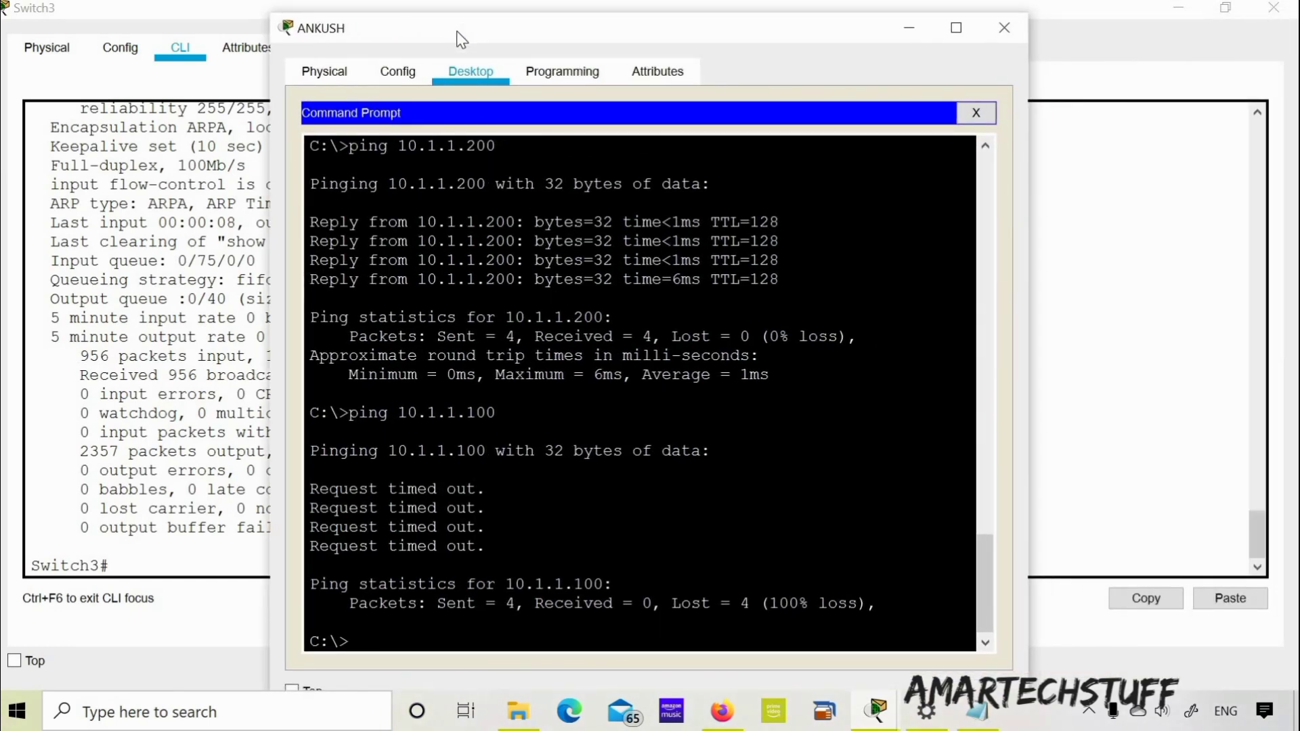
{"action": "key", "text": "Up"}
{"action": "key", "text": "Return"}
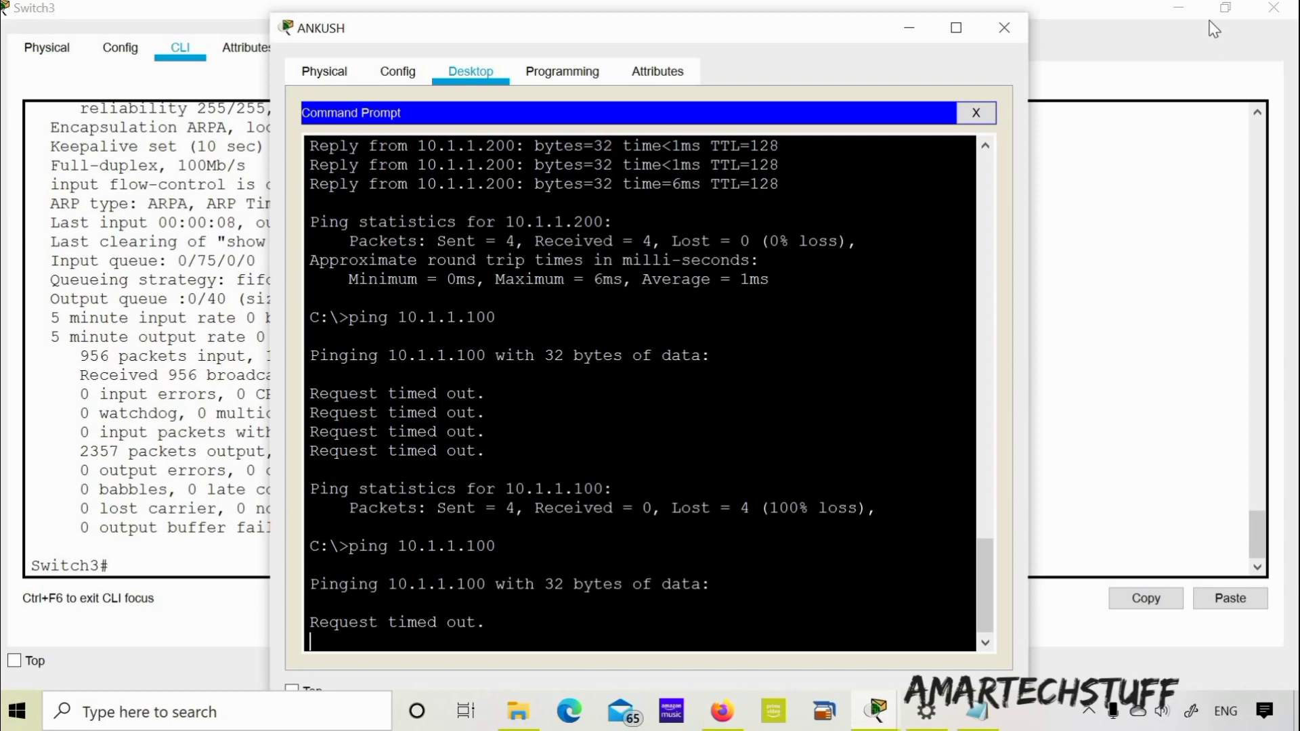
- With the topology visible beside ANKUSH's window, ping 10.1.1.100 again until 4 of 4 replies arrive
{"action": "left_click", "coordinate": [1179, 9]}
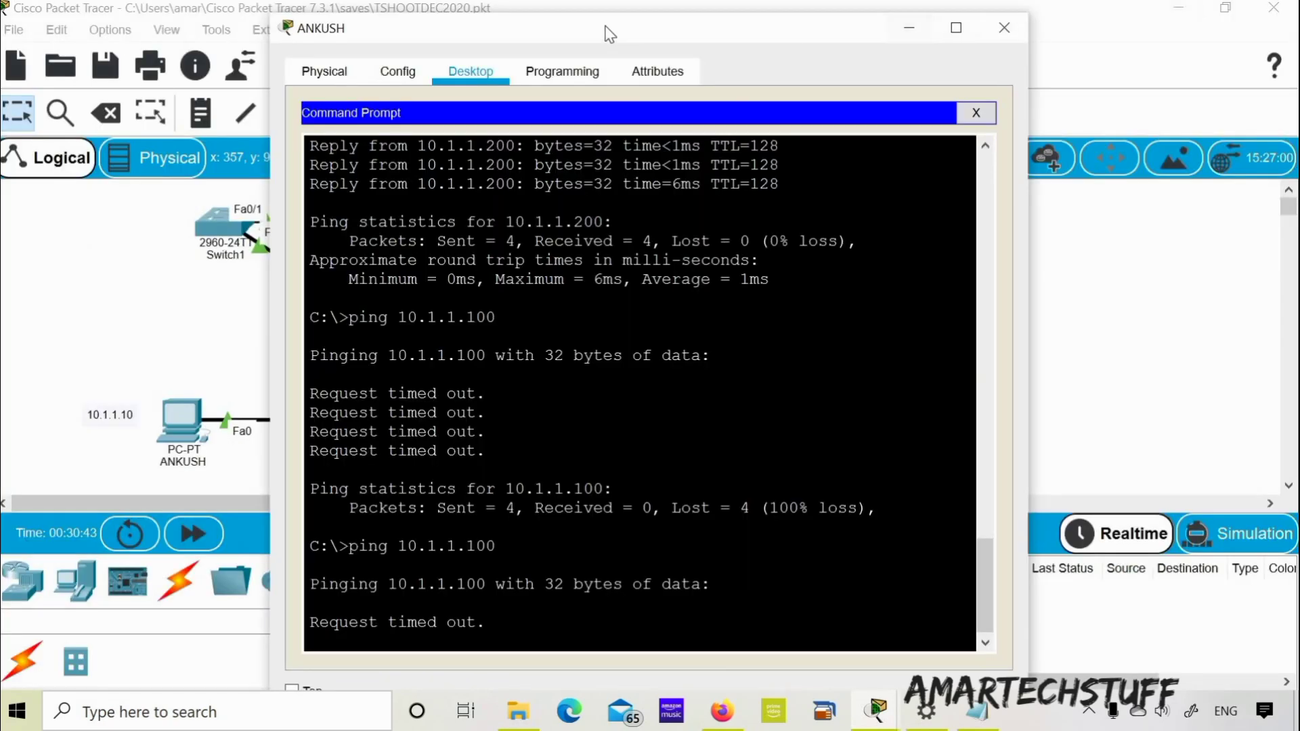
{"action": "left_click_drag", "start_coordinate": [632, 30], "coordinate": [985, 10]}
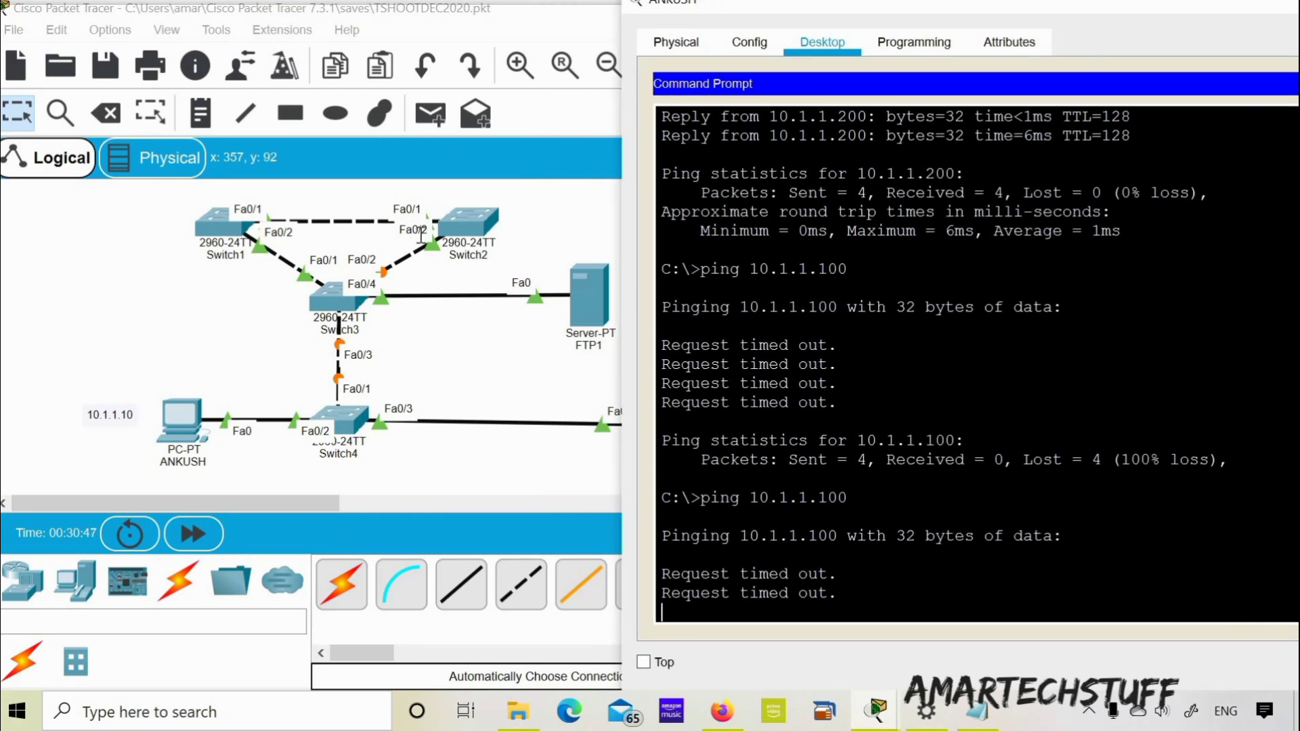
{"action": "double_click", "coordinate": [986, 10]}
{"action": "double_click", "coordinate": [579, 19]}
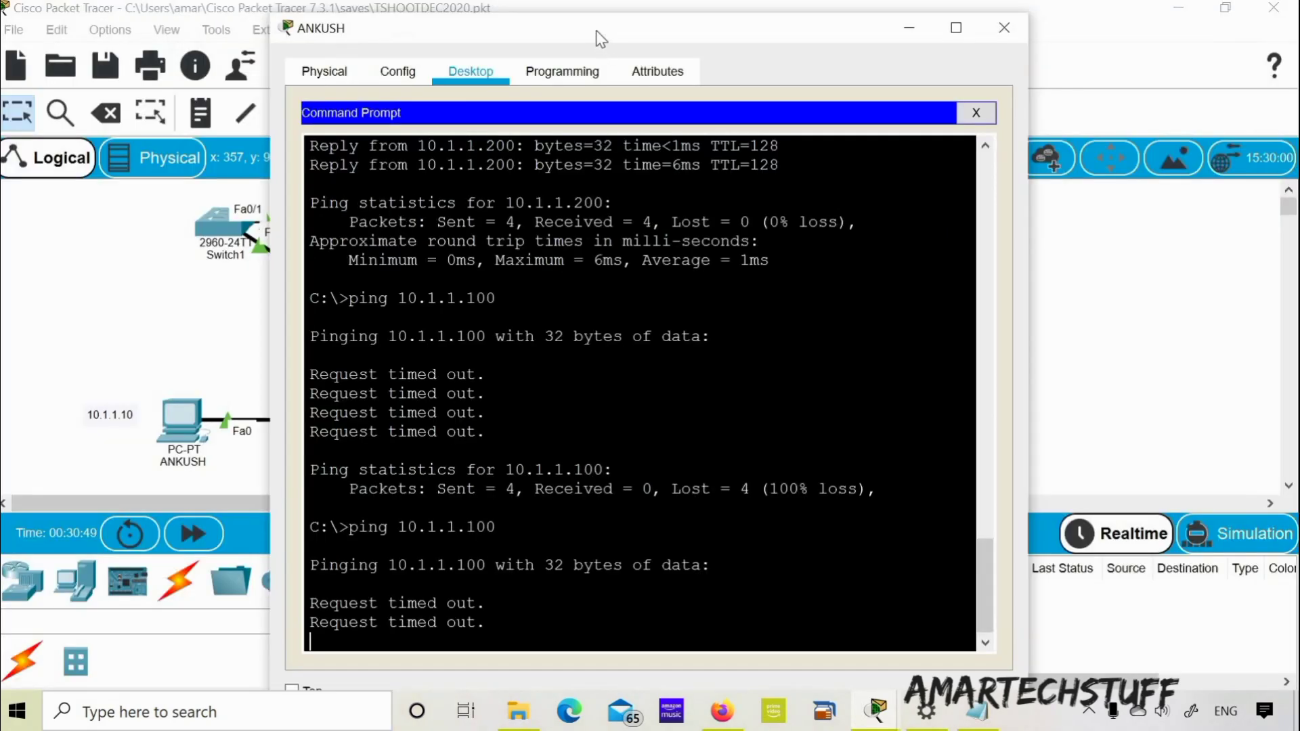
{"action": "left_click_drag", "start_coordinate": [738, 32], "coordinate": [836, 28]}
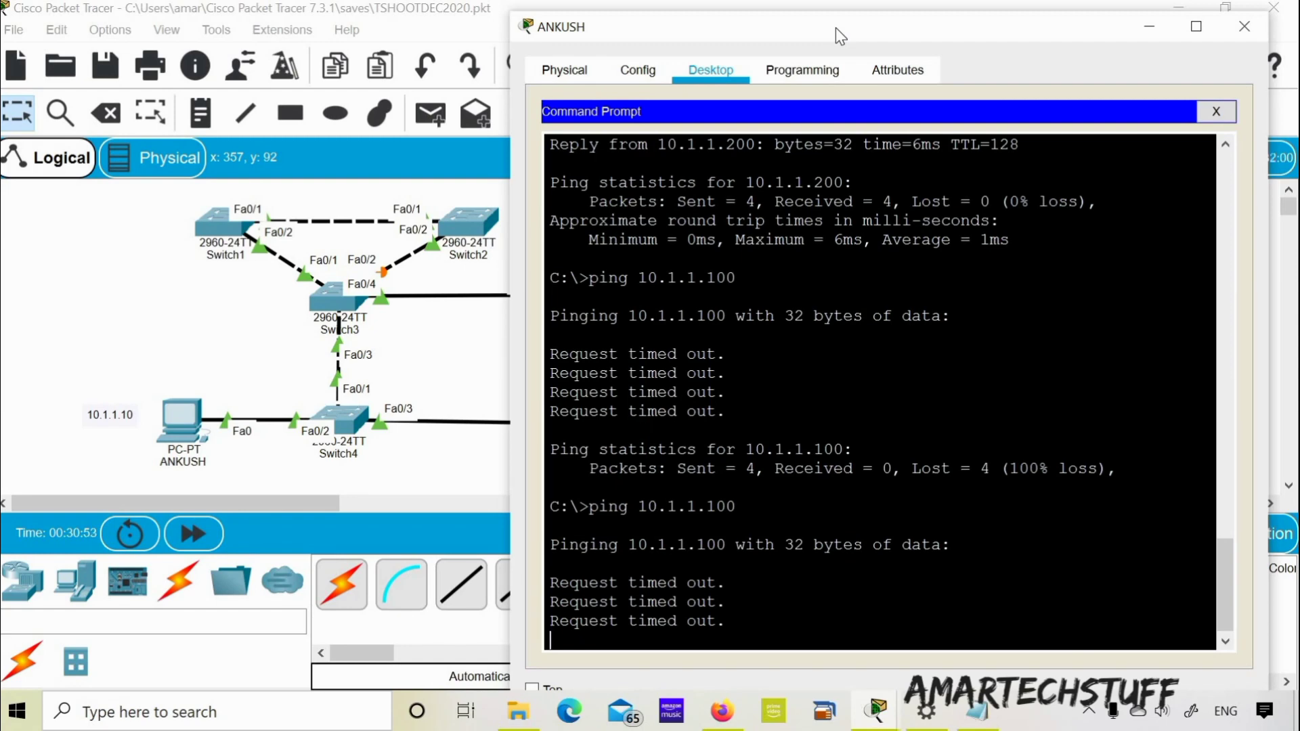
{"action": "key", "text": "Up"}
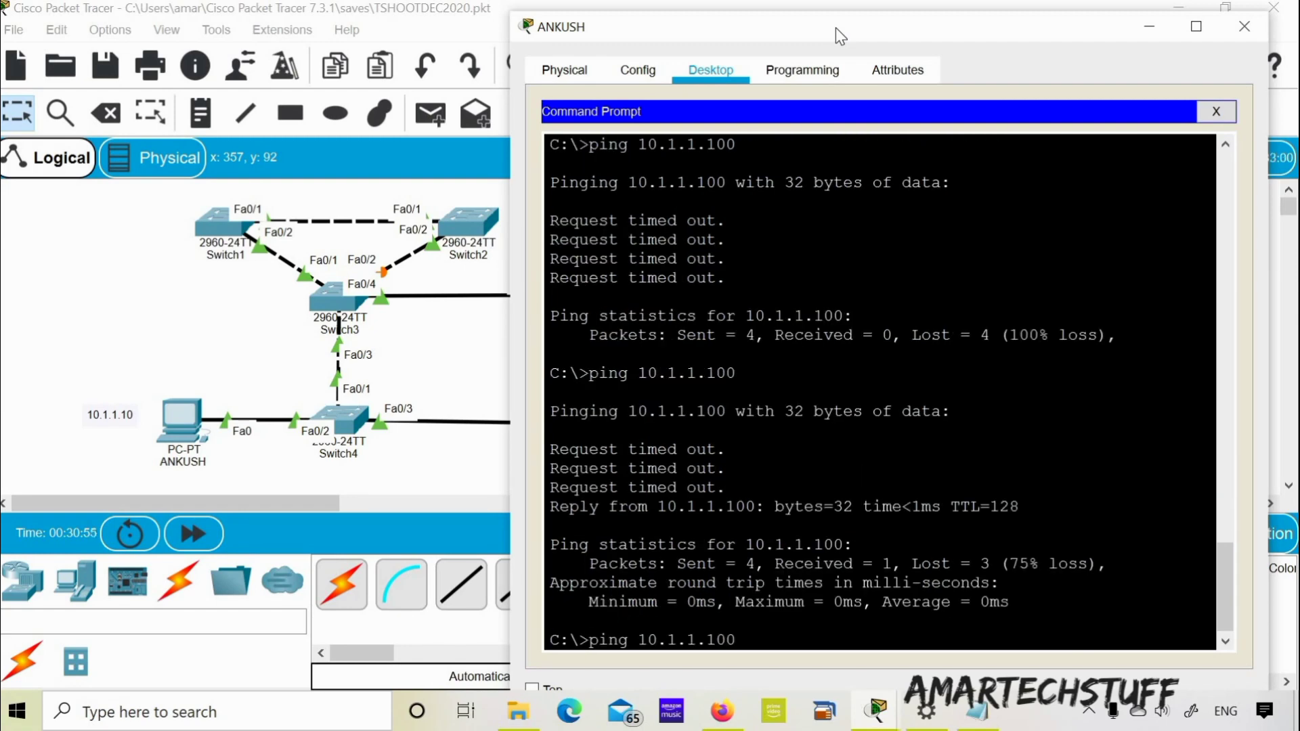
{"action": "key", "text": "Return"}
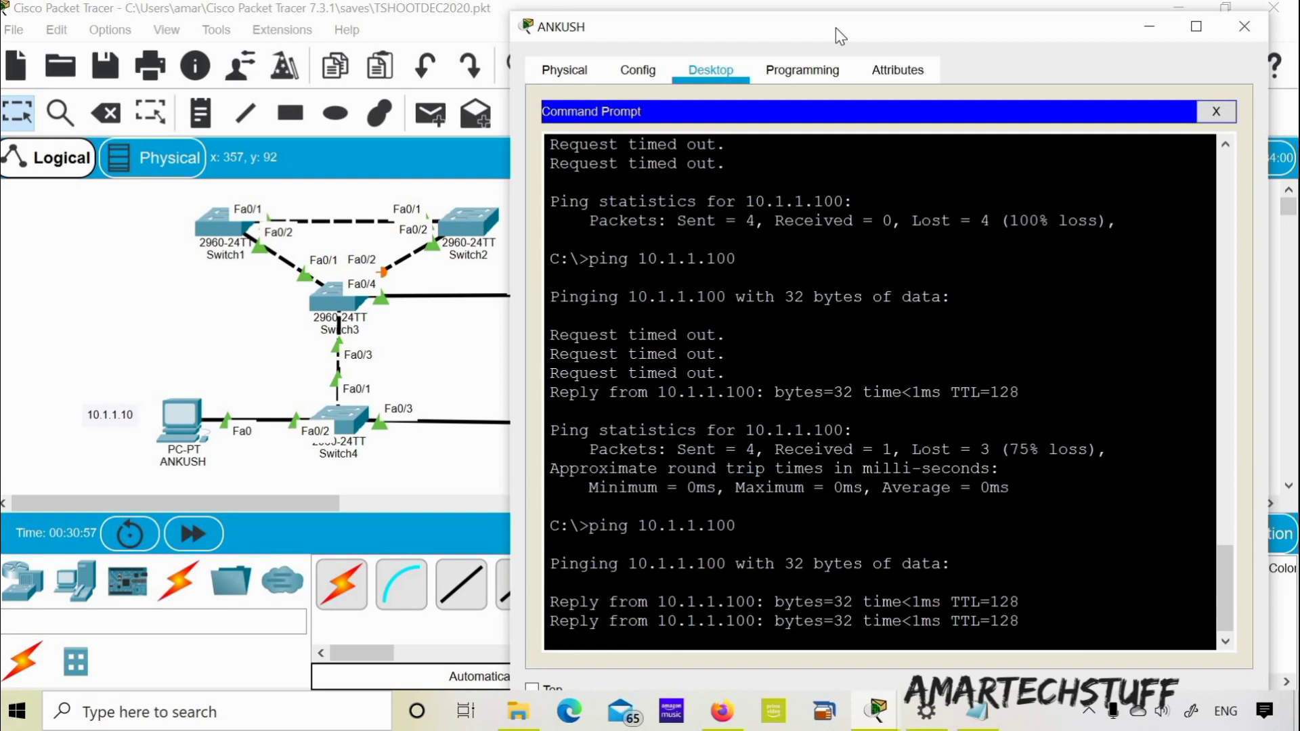